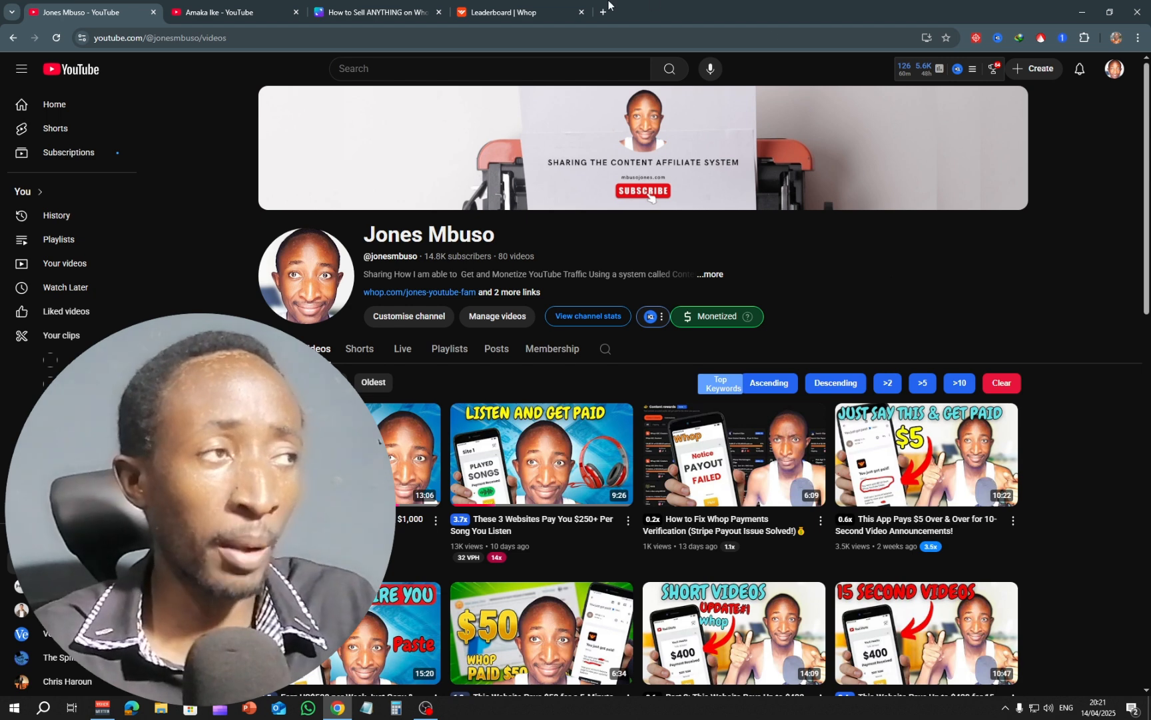
# Switch to the Whop site and start signing up for a new account.
pyautogui.click(502, 4)
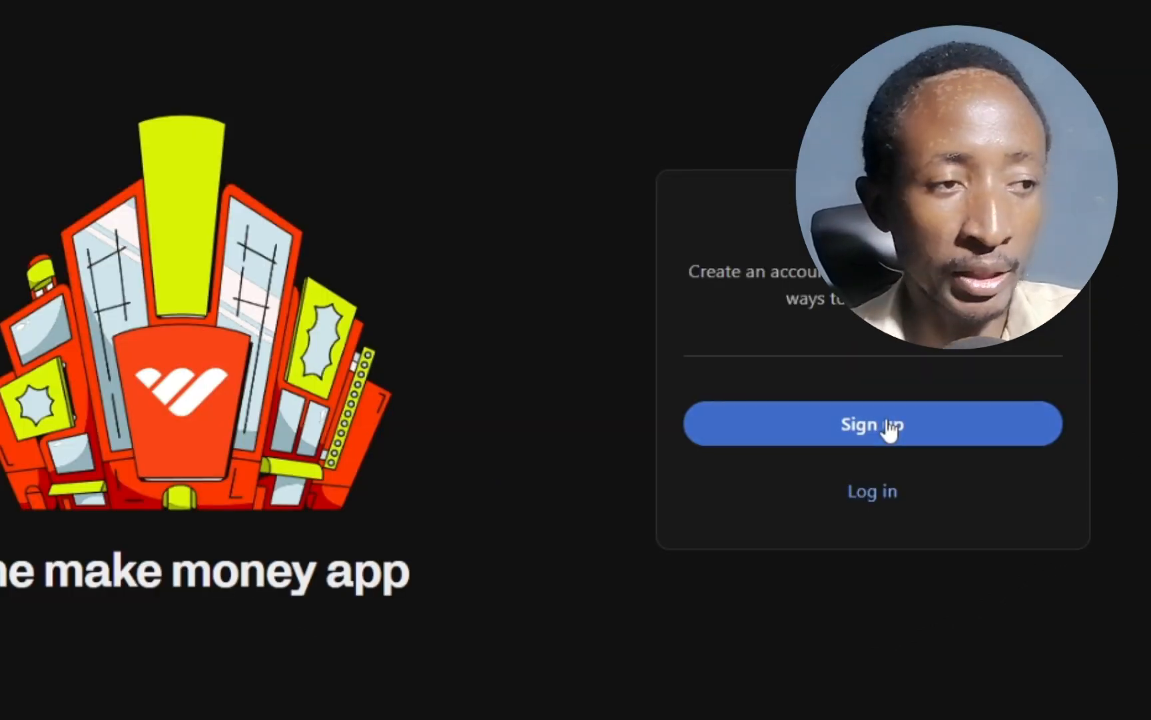
pyautogui.click(887, 423)
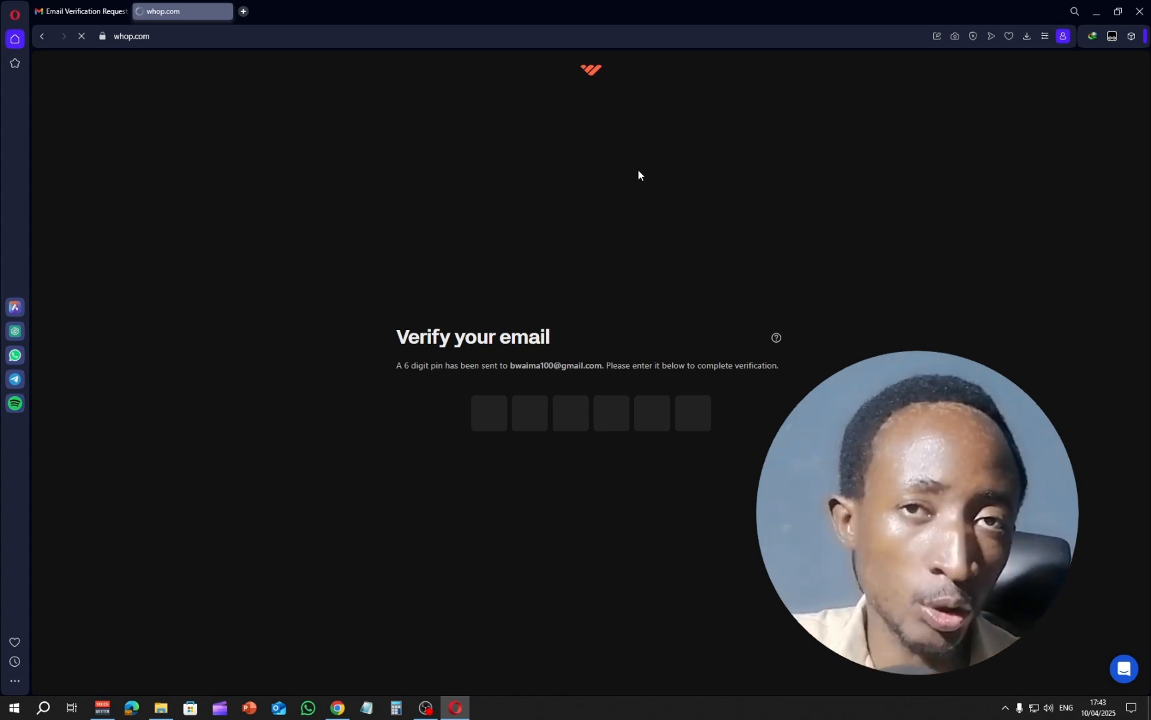
pyautogui.hotkey('ctrl', 'Tab')
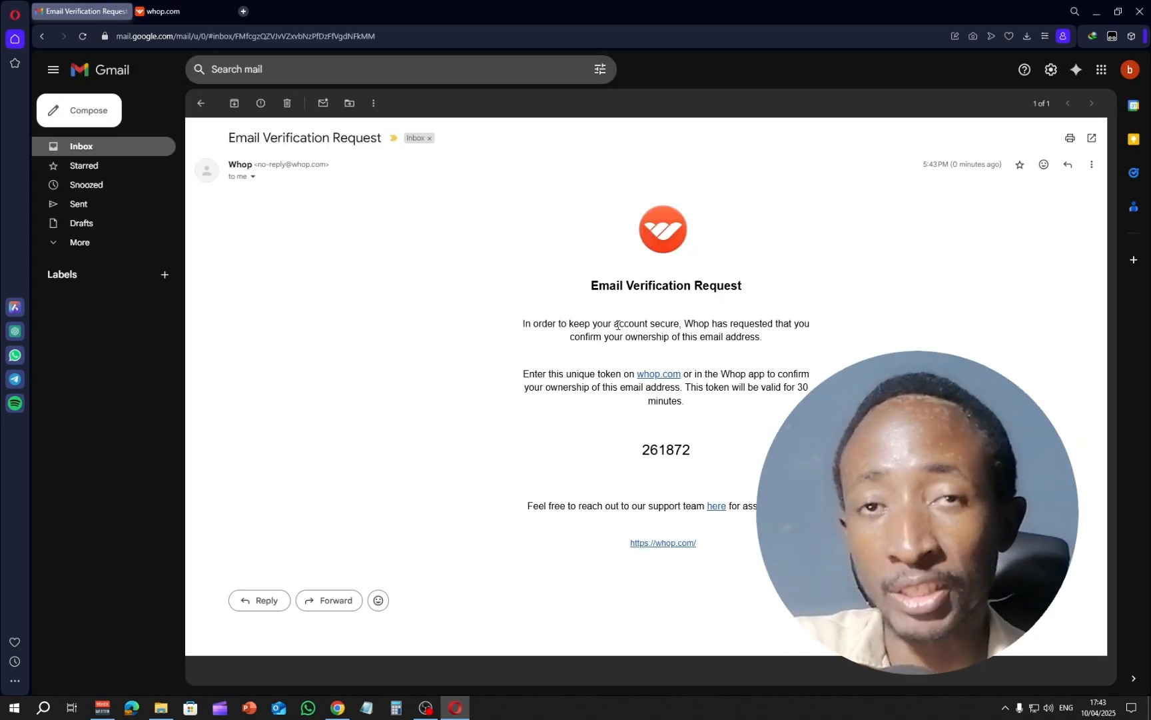
pyautogui.doubleClick(652, 450)
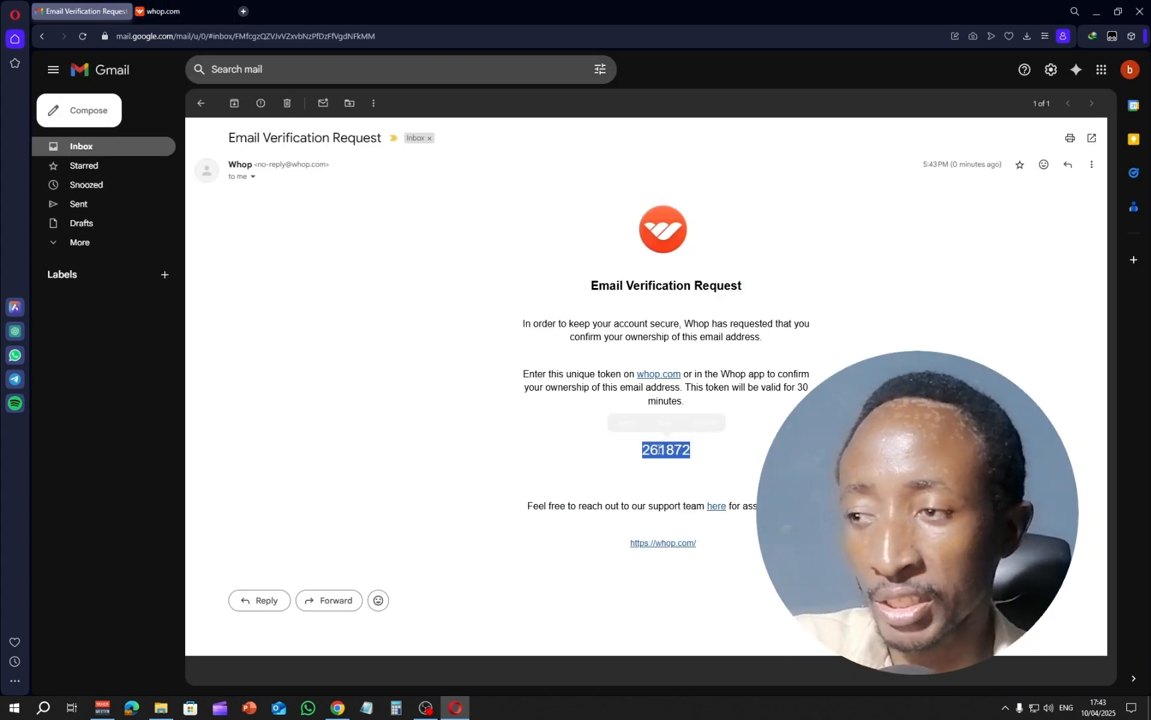
pyautogui.rightClick(655, 449)
pyautogui.click(416, 577)
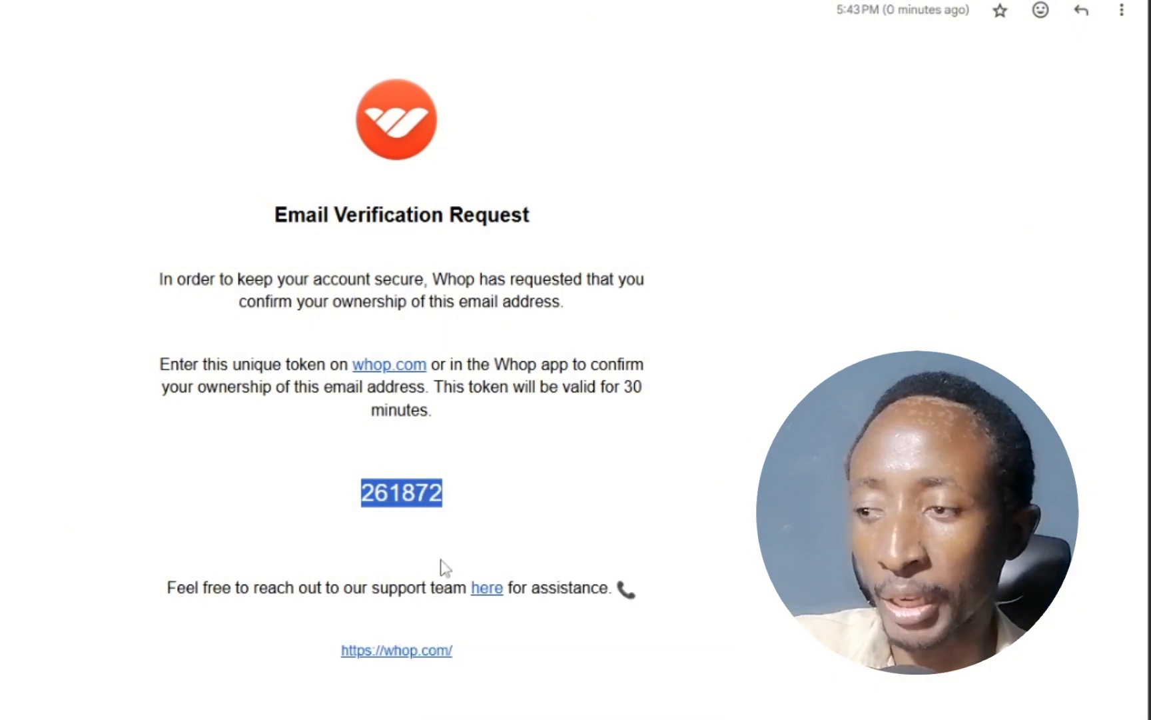
pyautogui.click(179, 10)
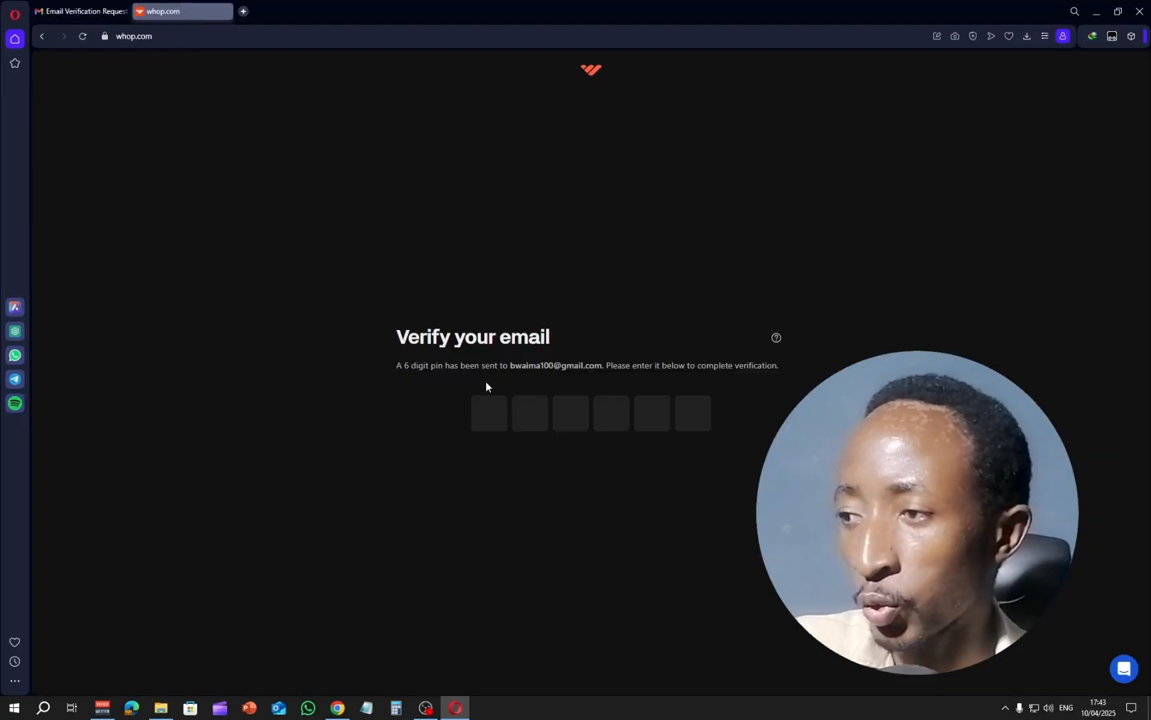
pyautogui.click(491, 413)
pyautogui.hotkey('ctrl', 'v')
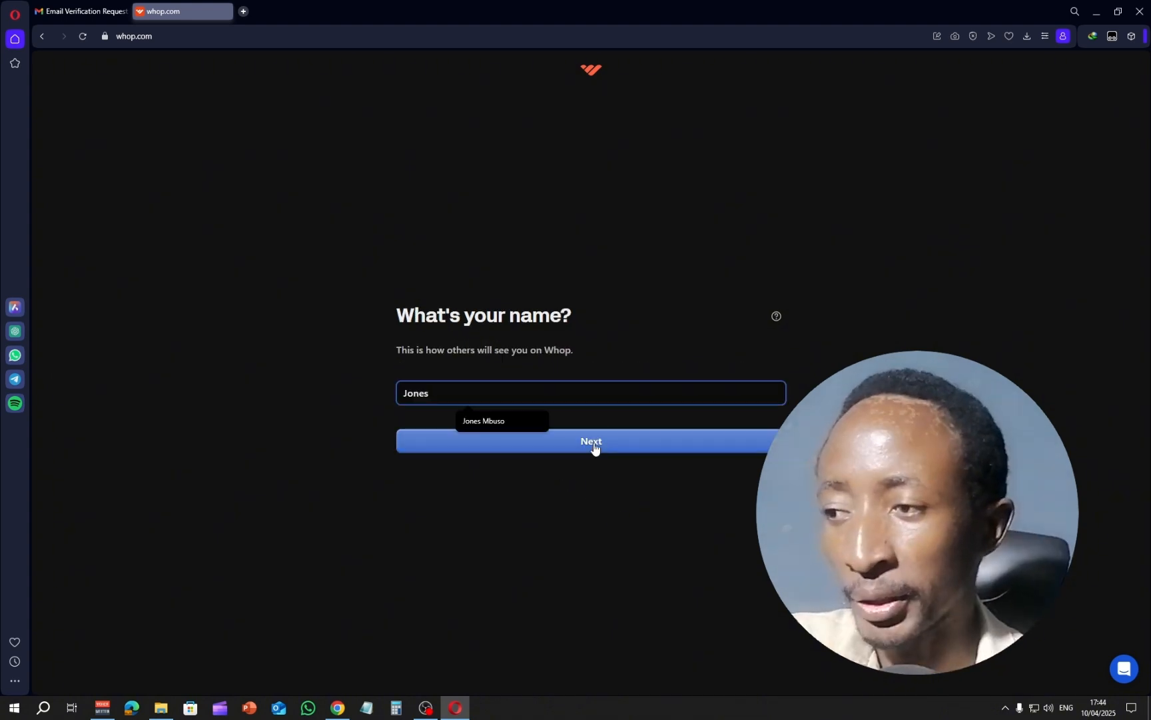
# Submit the profile name and suggested username, and save the green-capped Pablo avatar holding a bat as the profile picture.
pyautogui.click(593, 443)
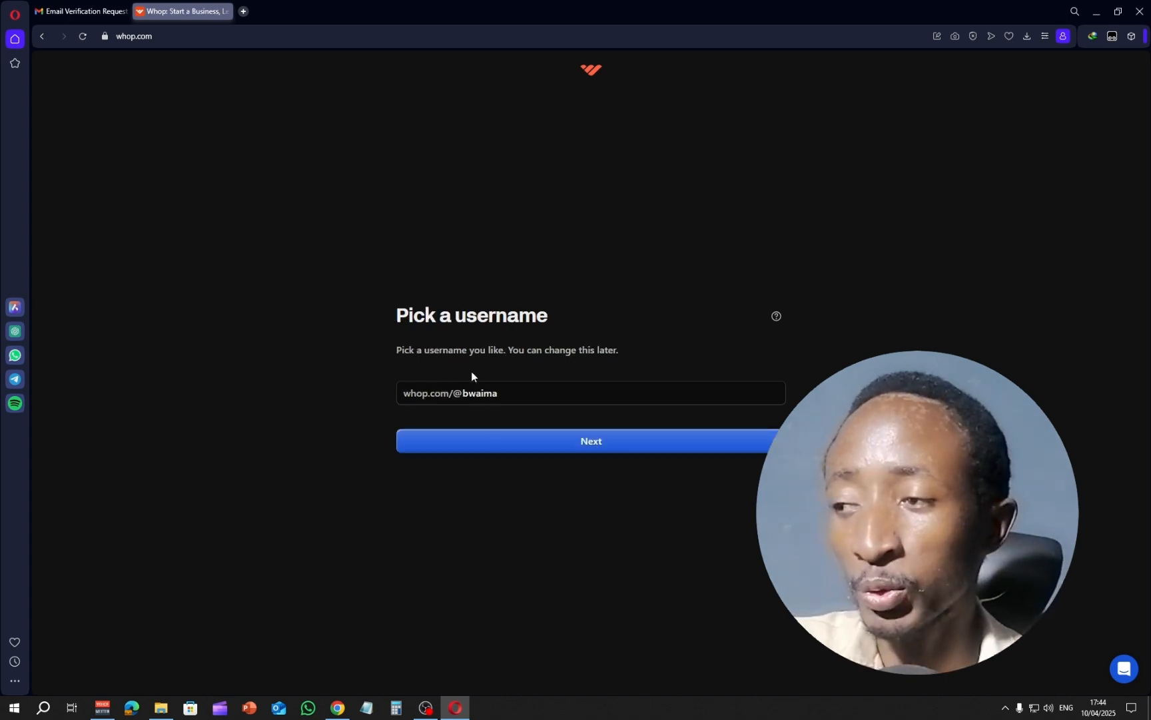
pyautogui.click(597, 450)
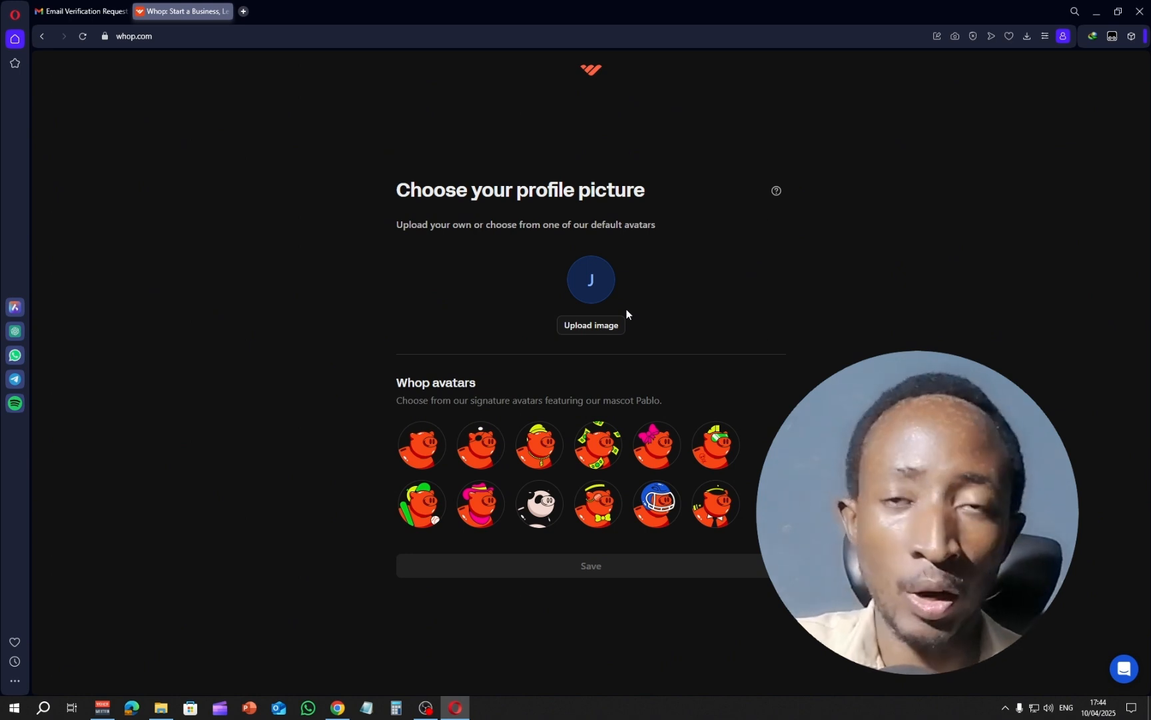
pyautogui.click(421, 504)
pyautogui.click(604, 566)
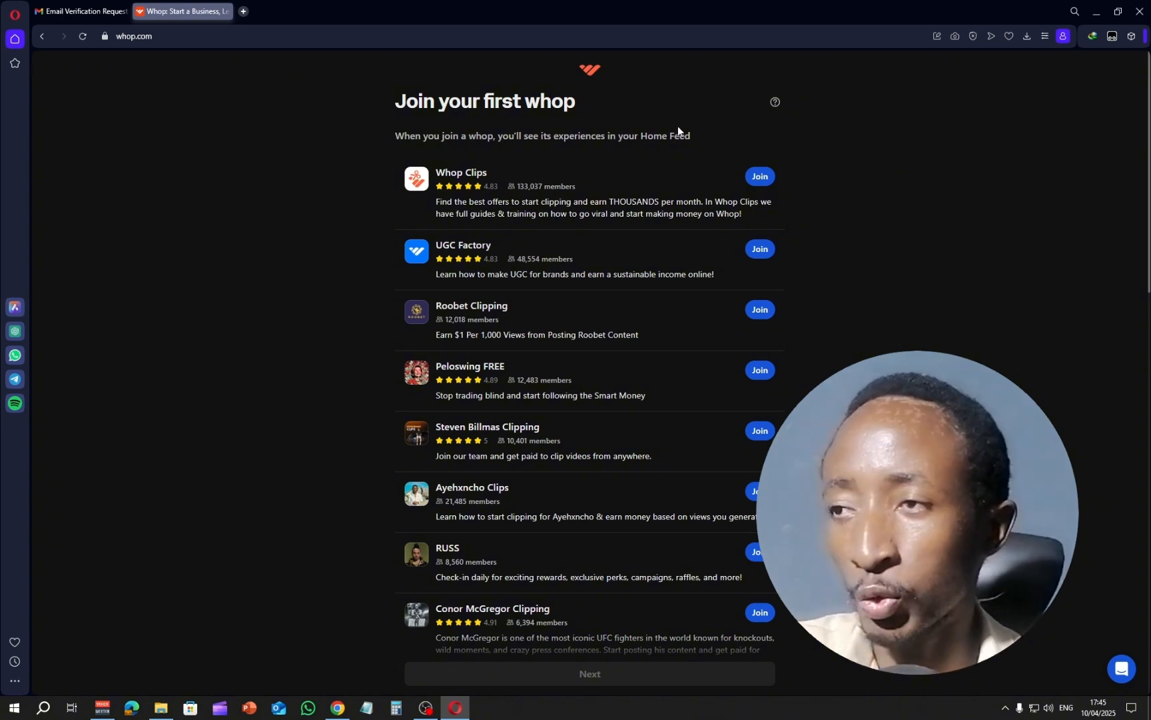
# Join Whop Clips as the first whop and continue the onboarding.
pyautogui.click(759, 177)
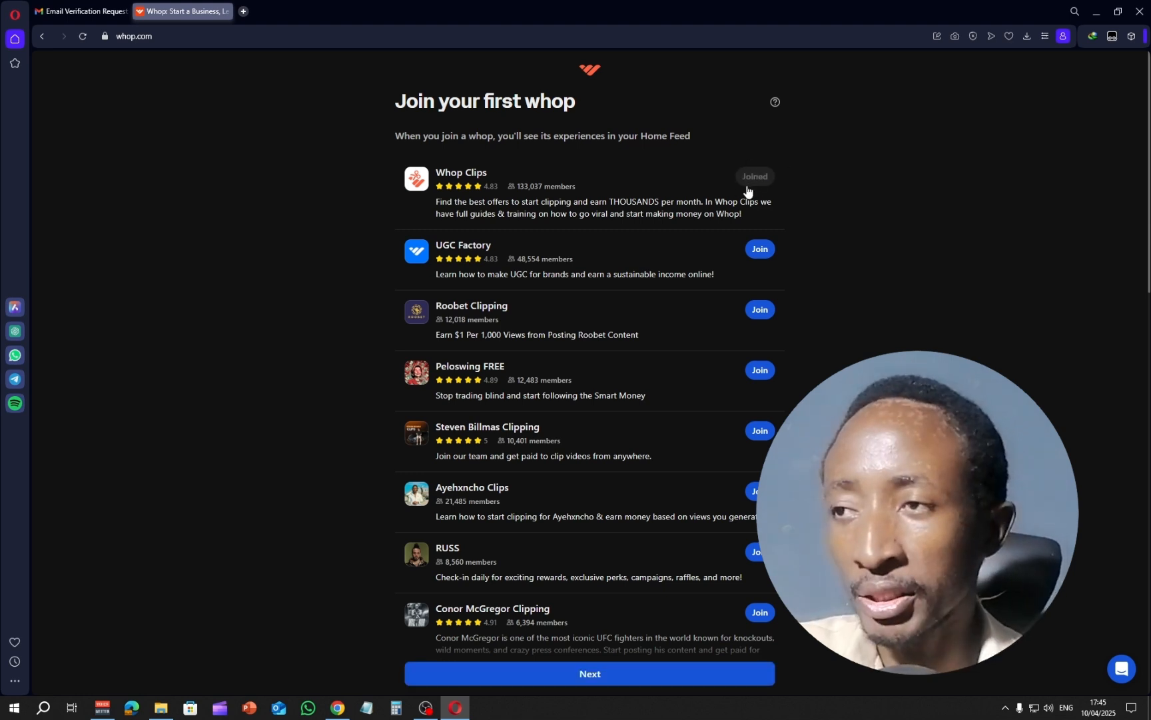
pyautogui.click(599, 677)
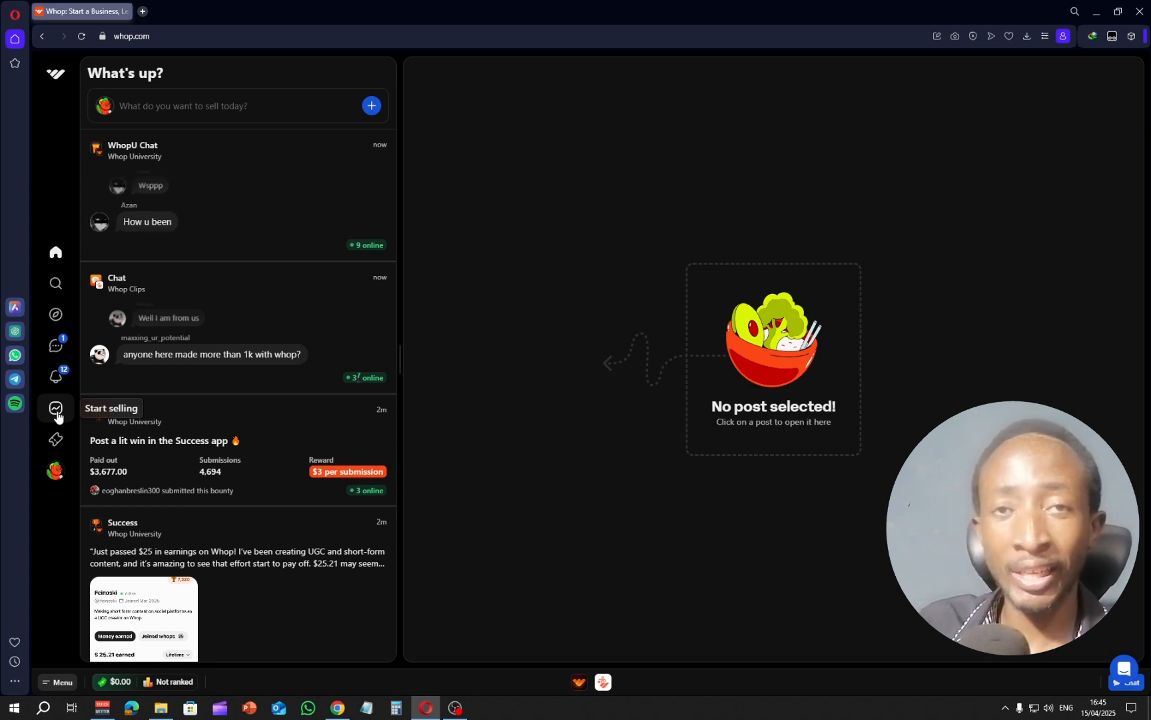
# Build a free demo whop with the headline "sell anything any time" and the chosen engagement options.
pyautogui.click(57, 409)
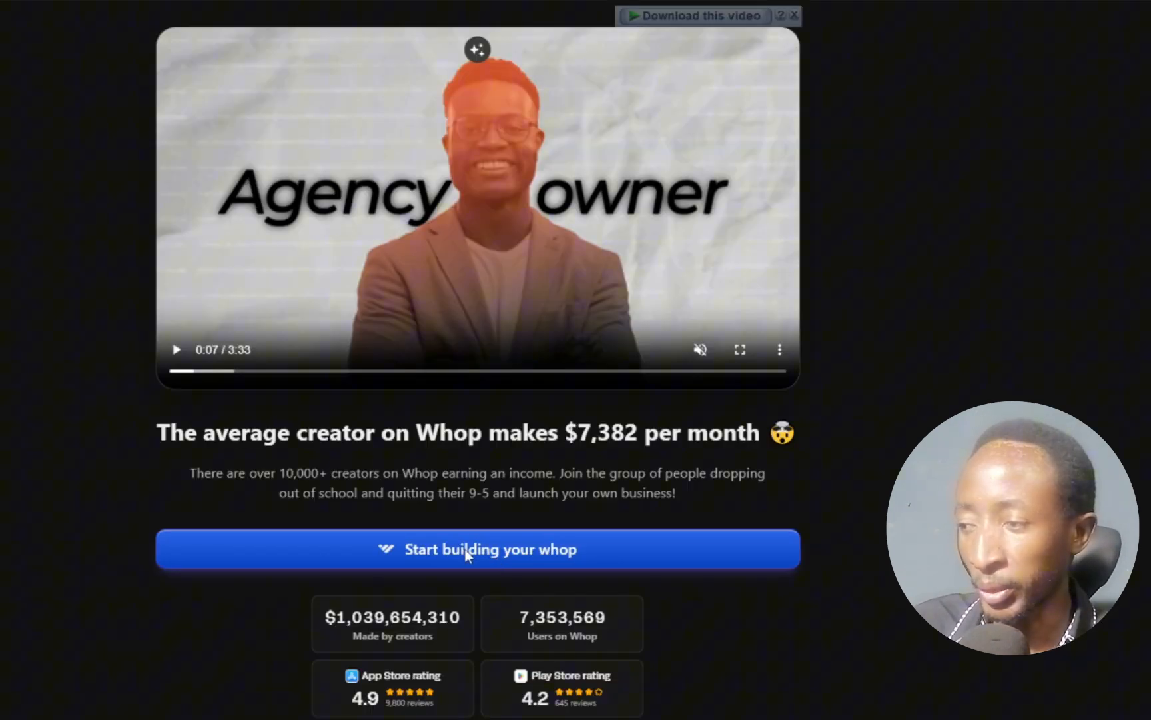
pyautogui.click(466, 555)
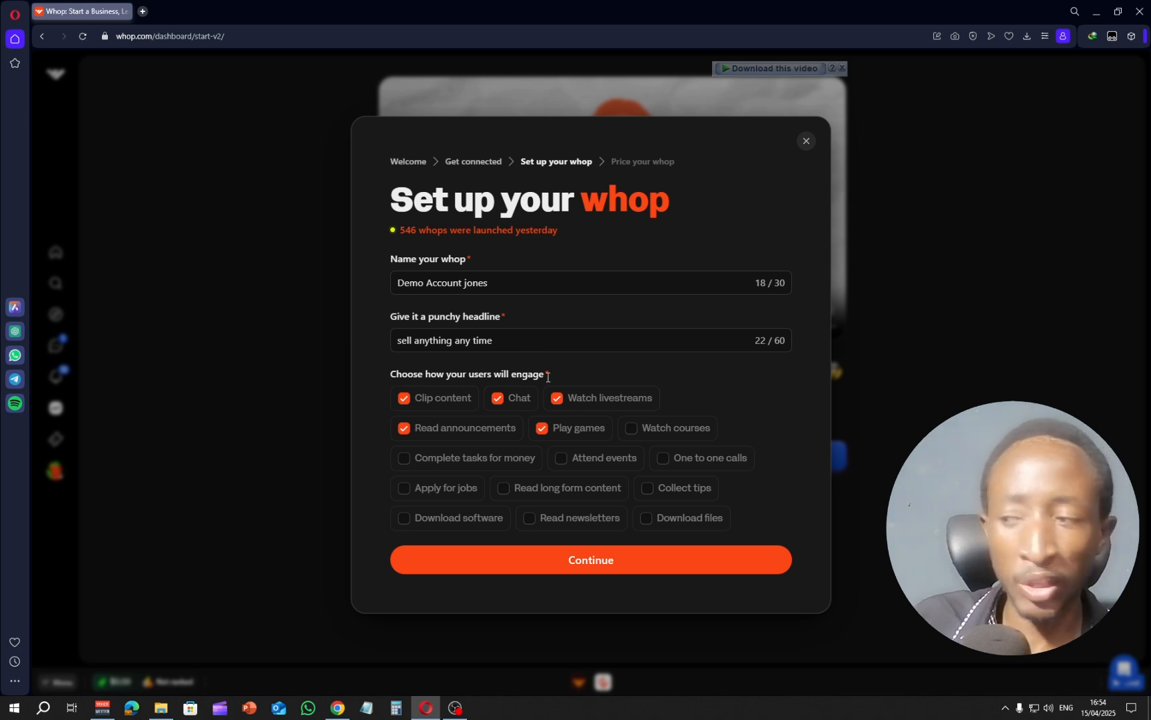
pyautogui.click(599, 560)
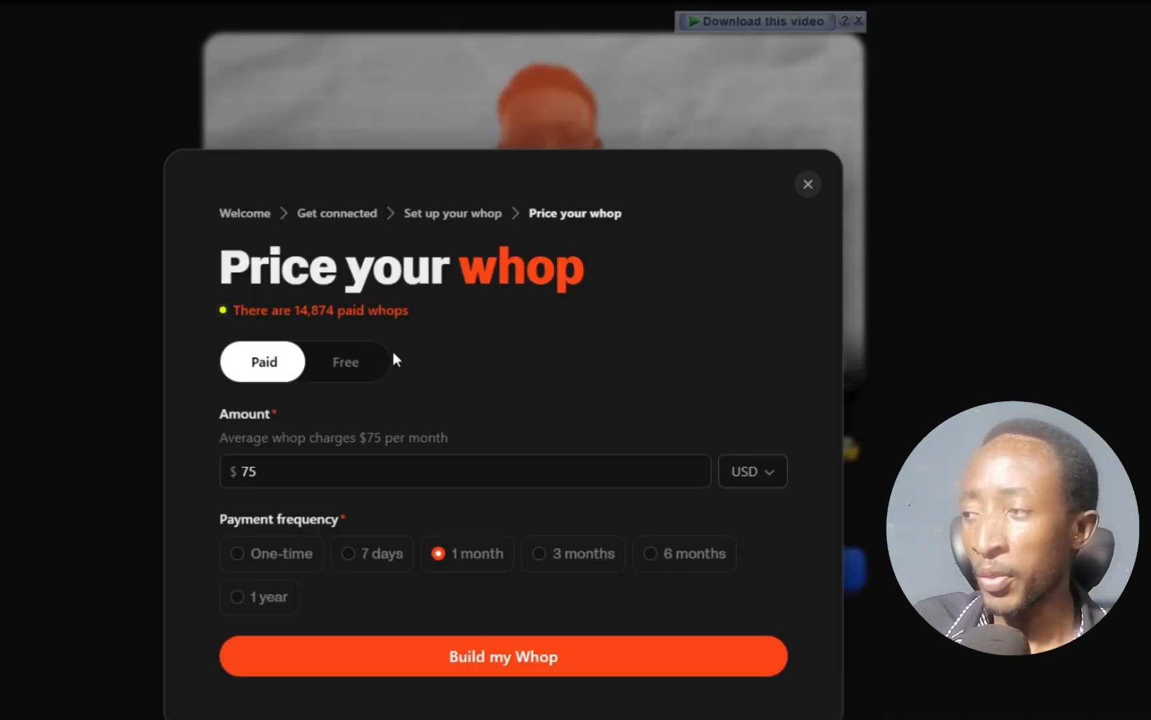
pyautogui.click(482, 312)
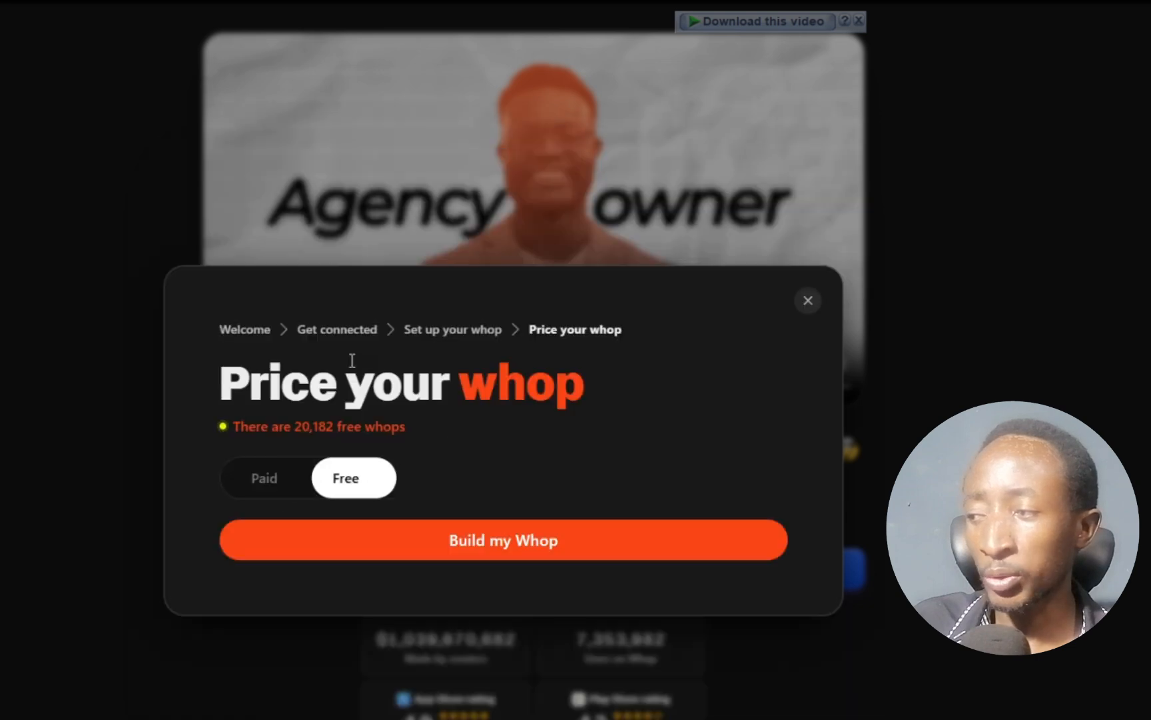
pyautogui.click(517, 548)
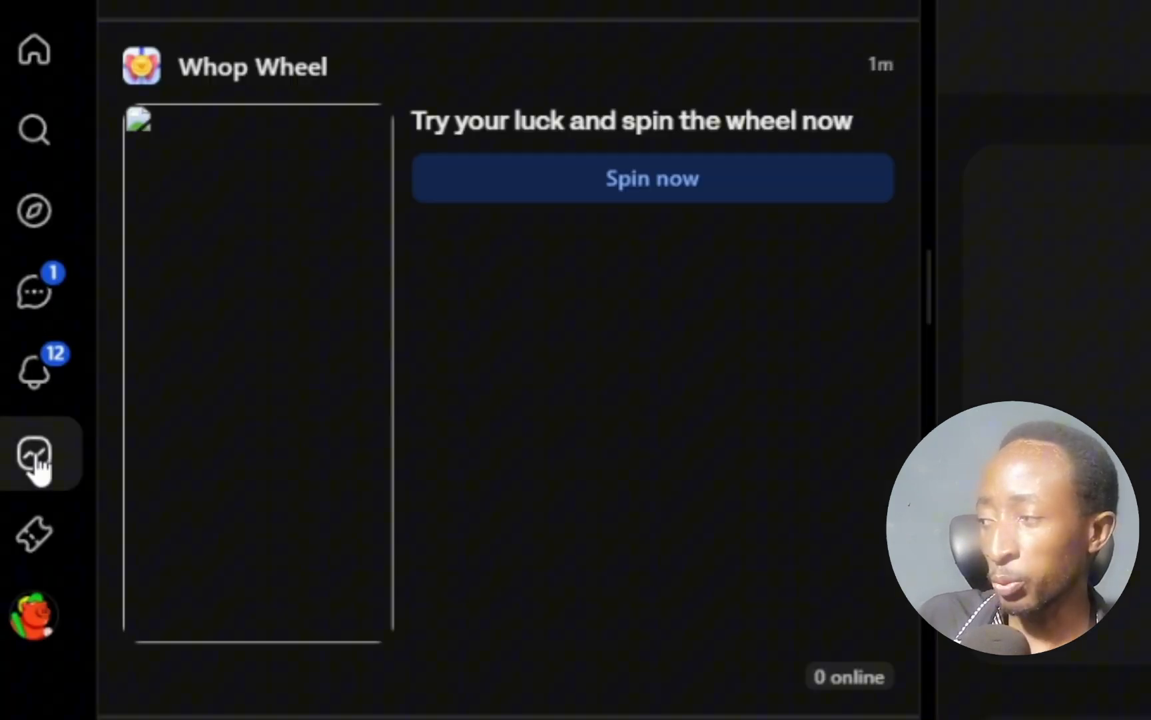
# Create another whop from the dashboard in a new organization, named "graphics design 101 templates".
pyautogui.click(36, 458)
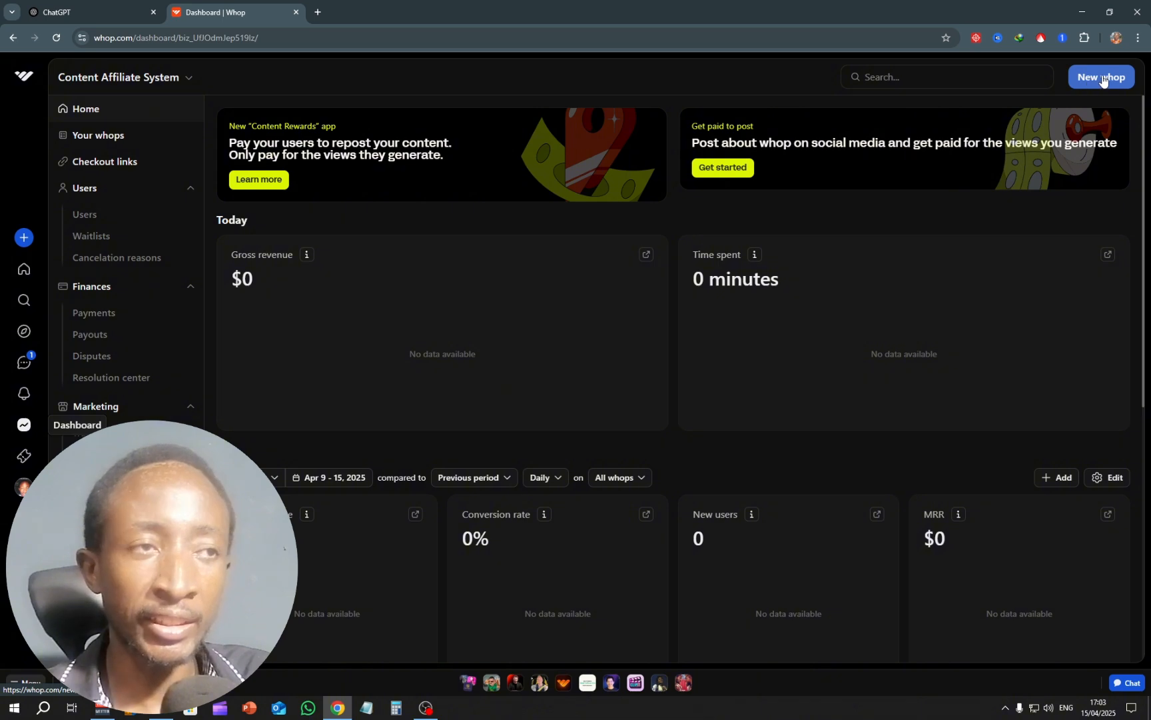
pyautogui.click(1103, 79)
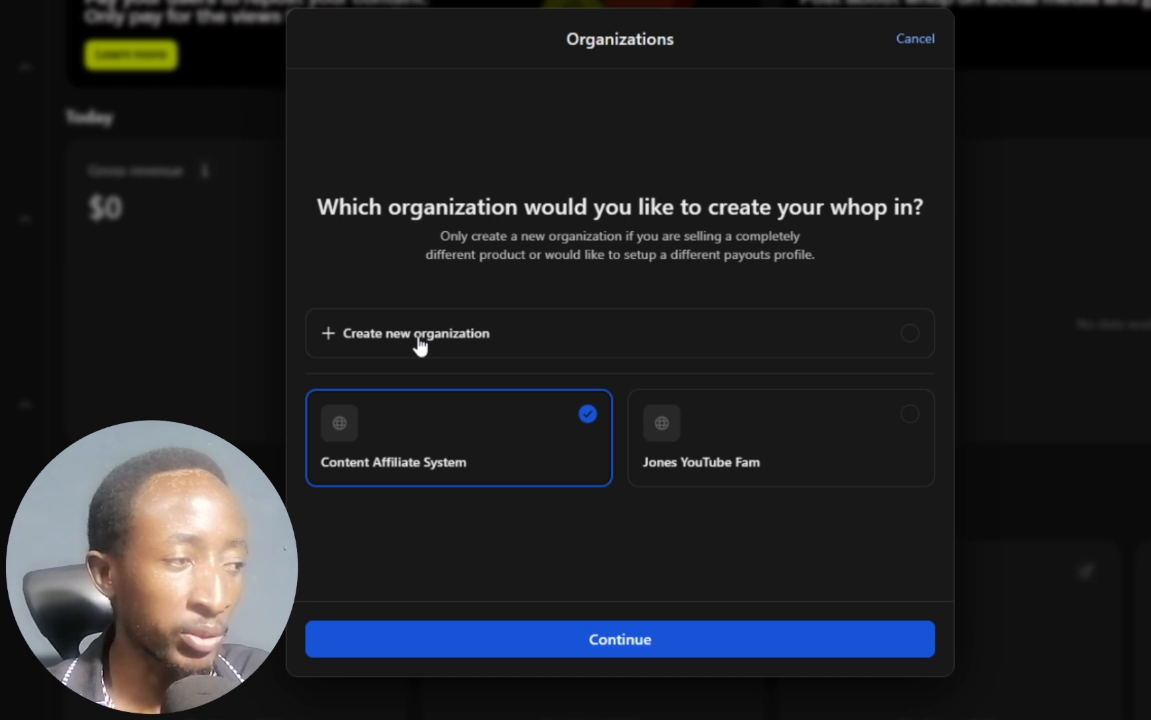
pyautogui.click(499, 341)
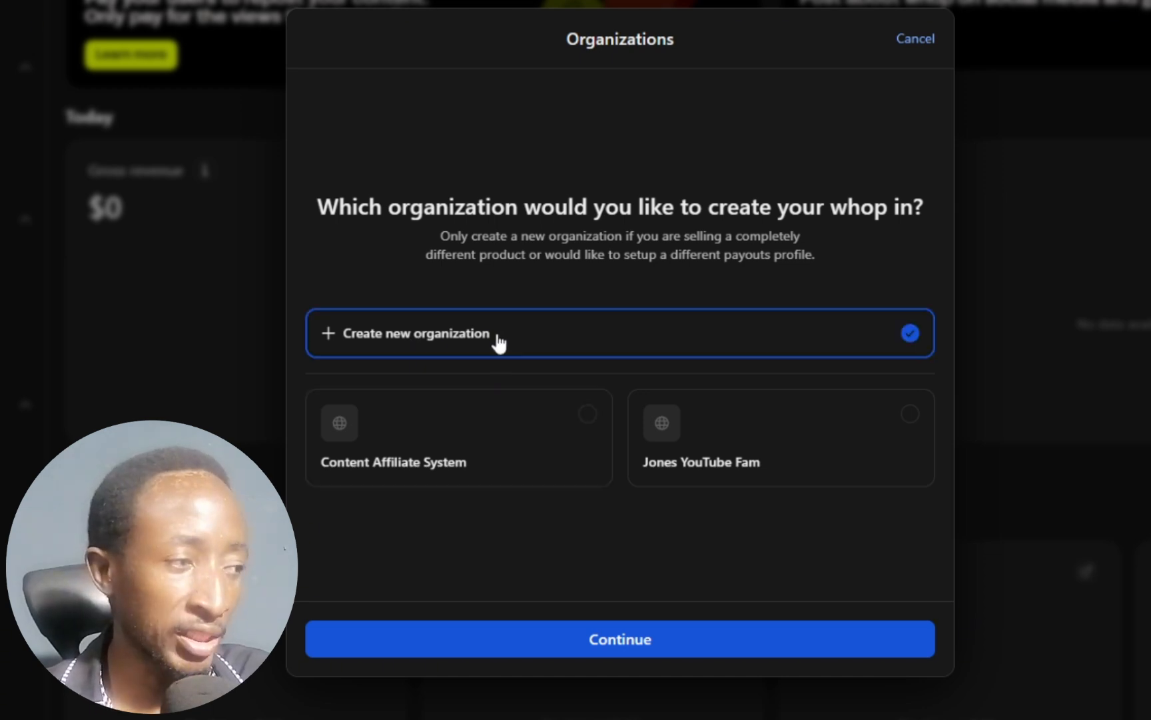
pyautogui.click(630, 643)
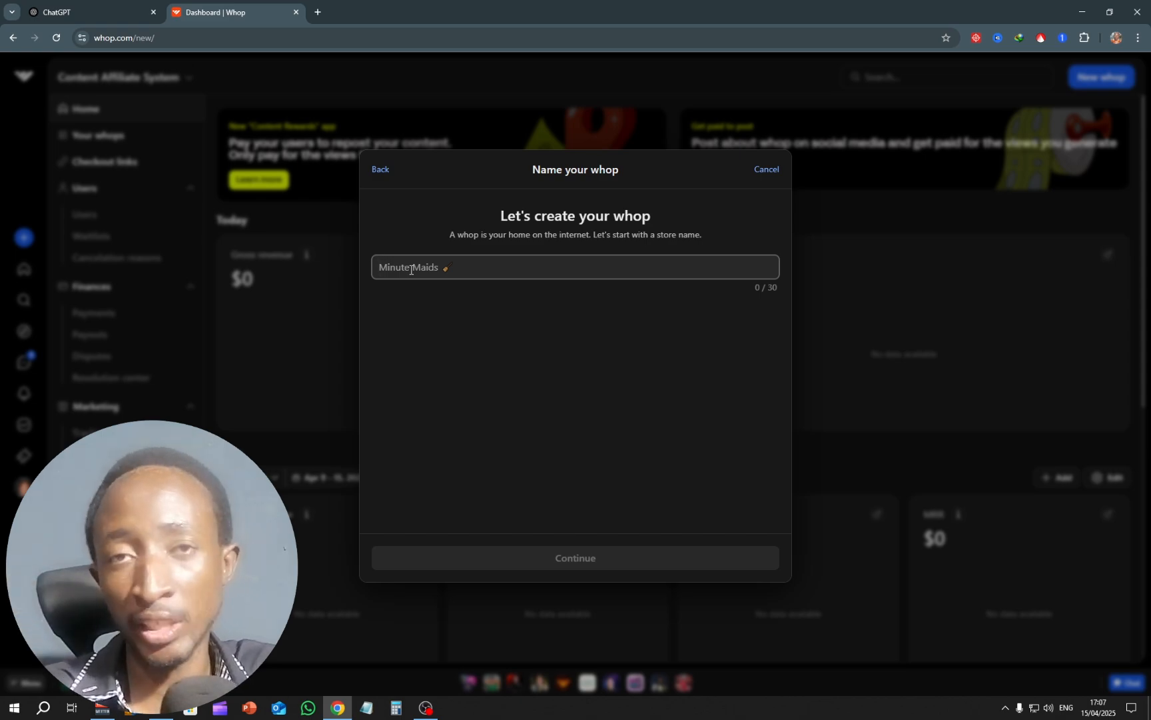
pyautogui.write('graphics design 101 templates')
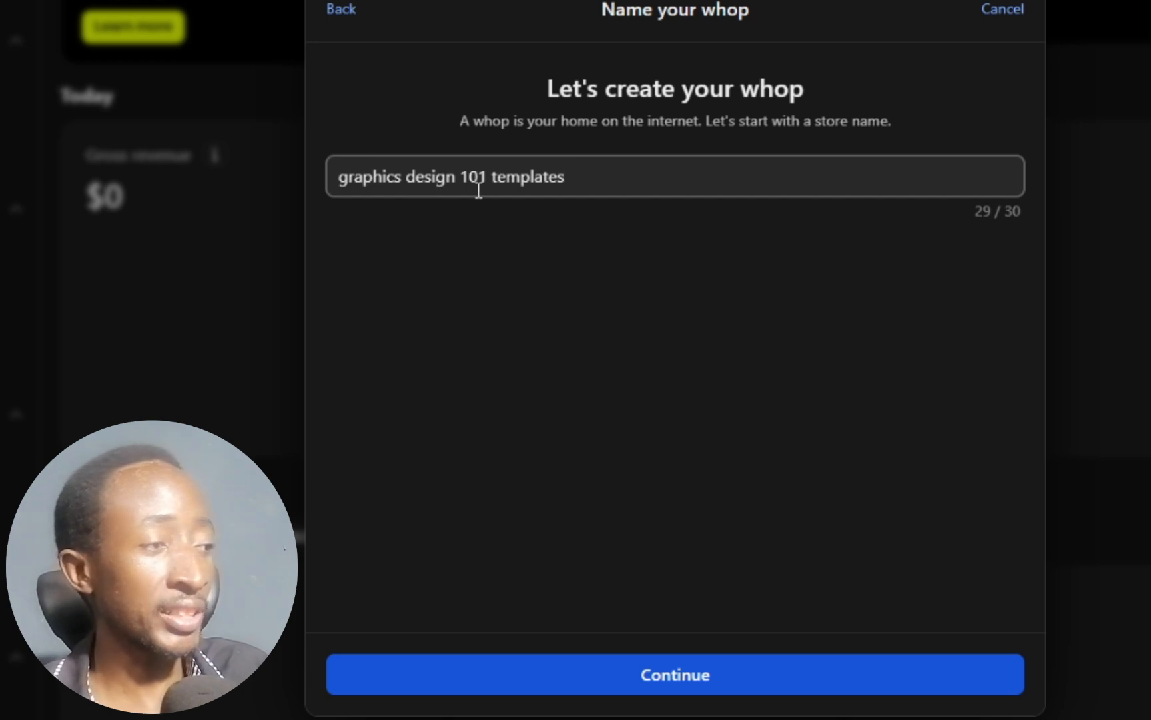
pyautogui.click(703, 676)
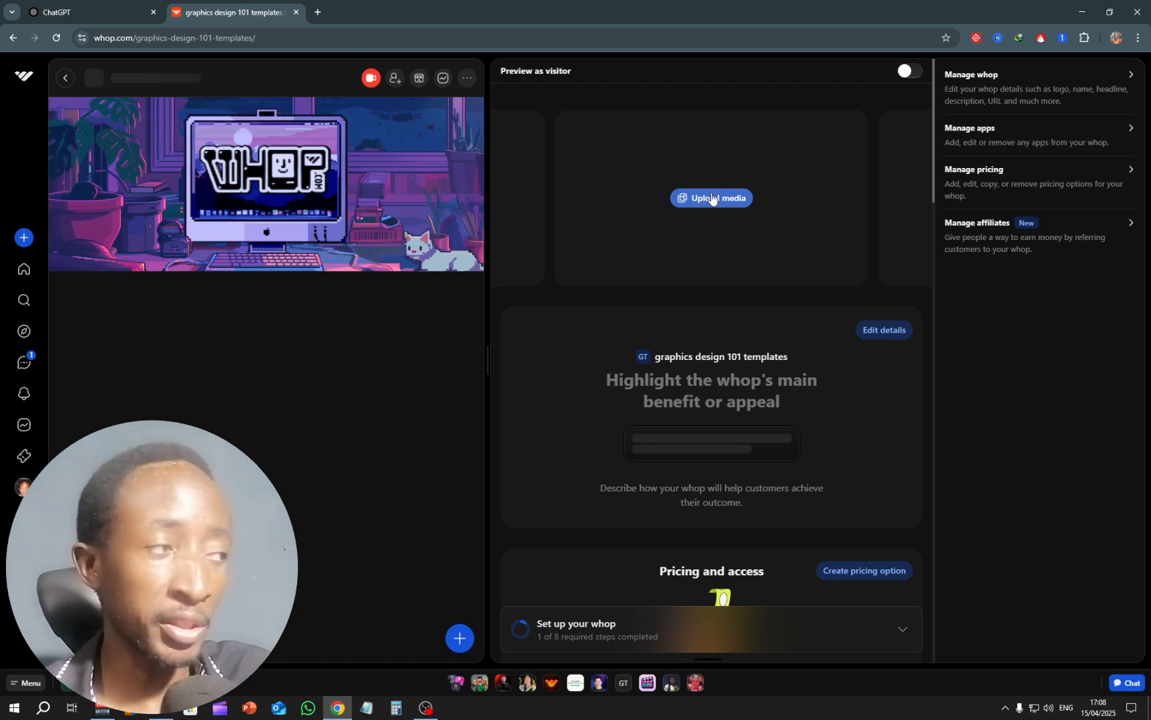
# Upload the YouTube analytics screenshot as the media of the whop's store page.
pyautogui.click(718, 198)
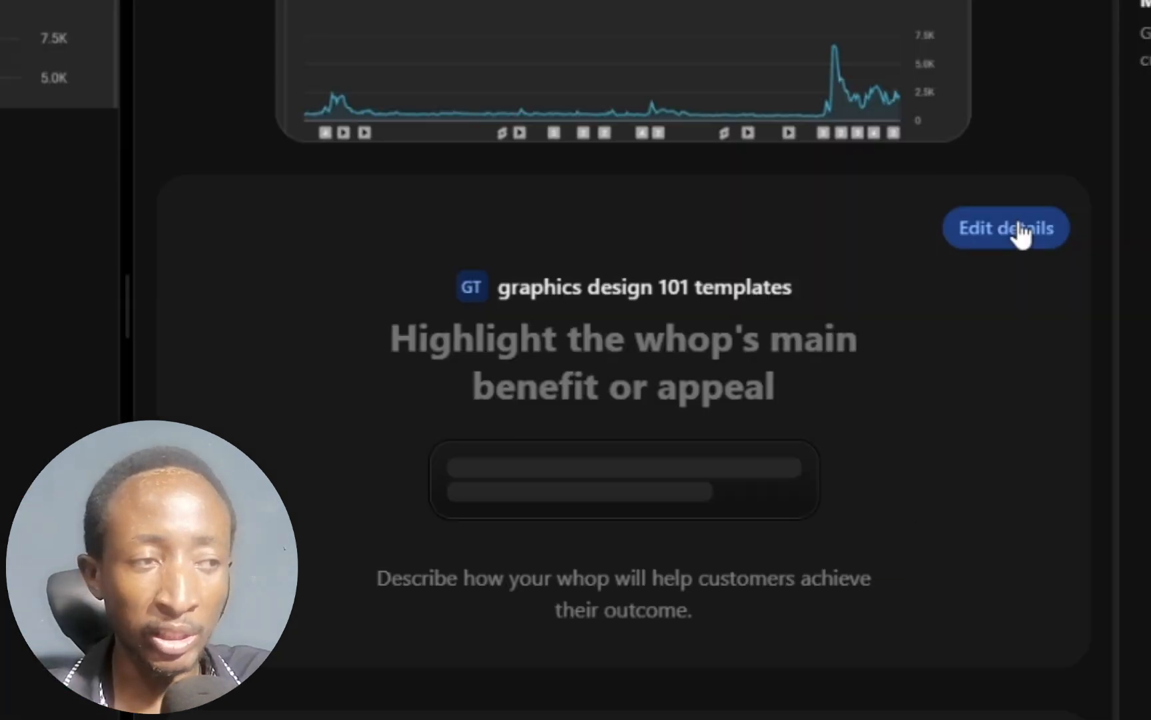
# Copy ChatGPT's "Plug & Play Design Templates" headline into the Headline field of the whop's details.
pyautogui.click(1020, 227)
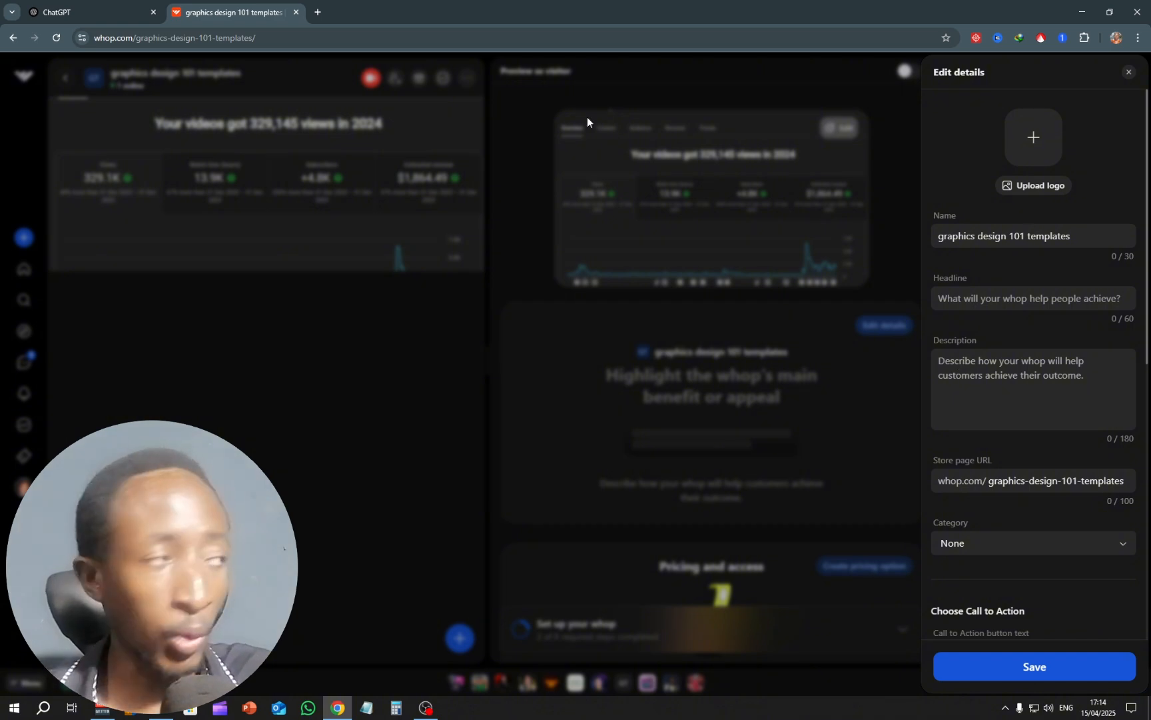
pyautogui.click(95, 8)
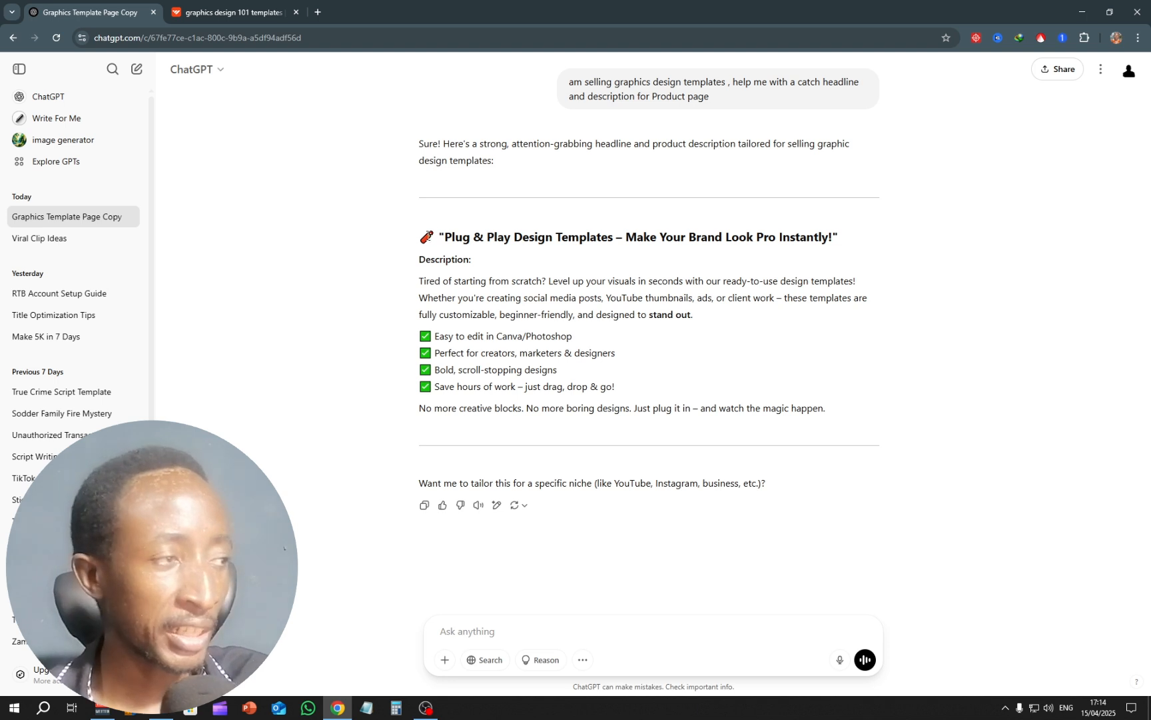
pyautogui.moveTo(421, 237); pyautogui.dragTo(841, 235)
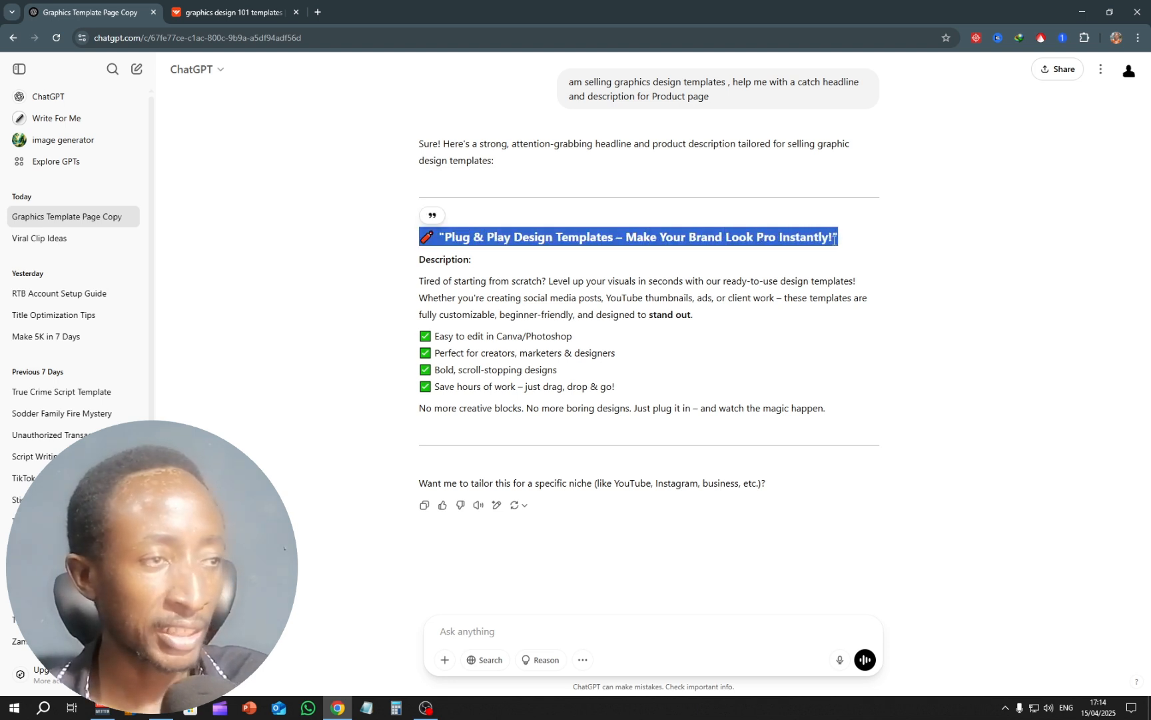
pyautogui.rightClick(833, 238)
pyautogui.click(863, 252)
pyautogui.click(227, 12)
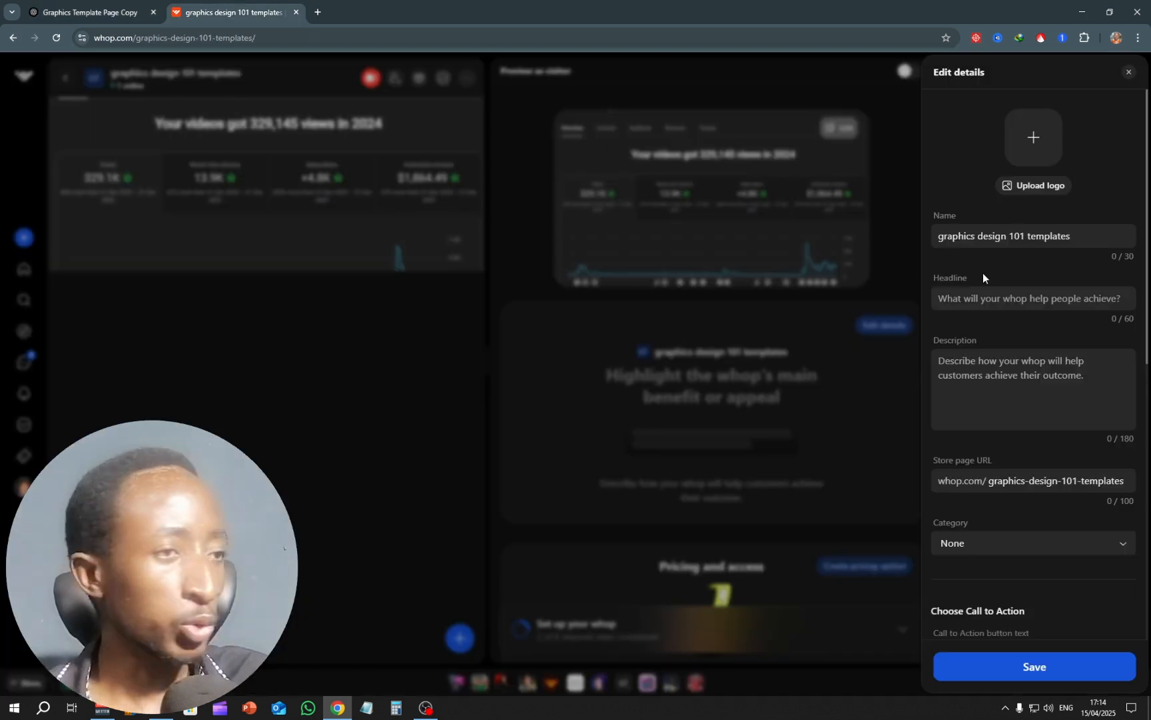
pyautogui.click(973, 299)
pyautogui.hotkey('ctrl', 'v')
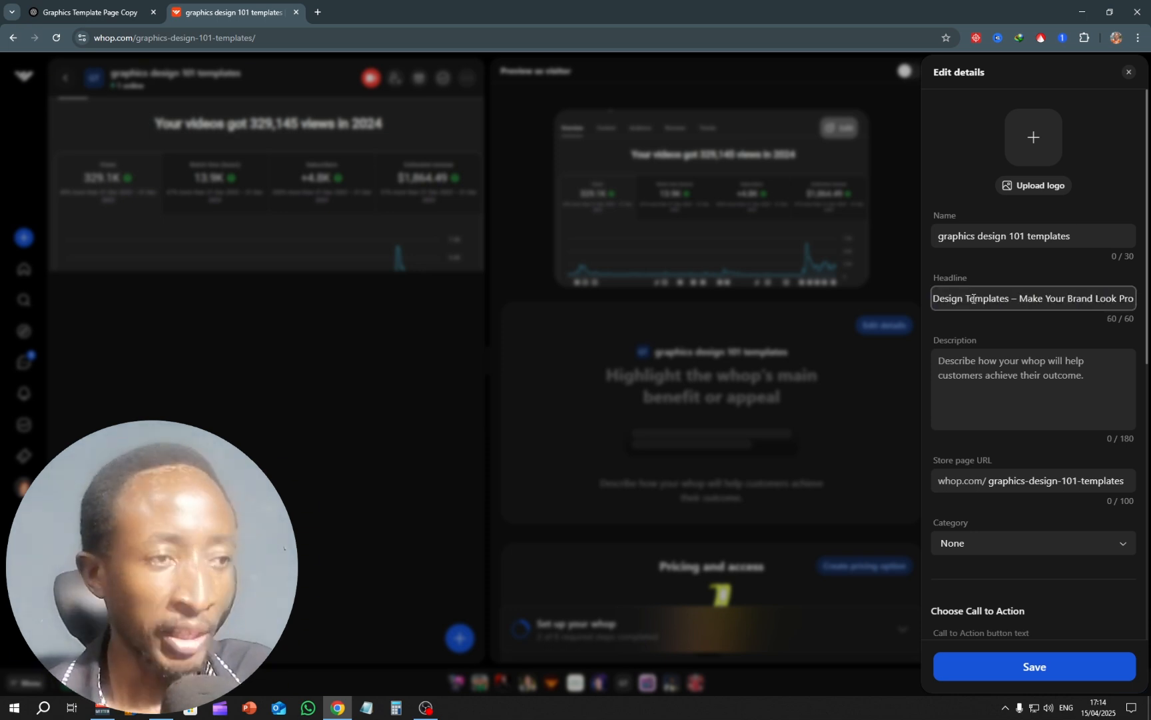
# Copy ChatGPT's product description into the whop's Description and trim it to end at "YouTube thumbnails, ads".
pyautogui.click(101, 5)
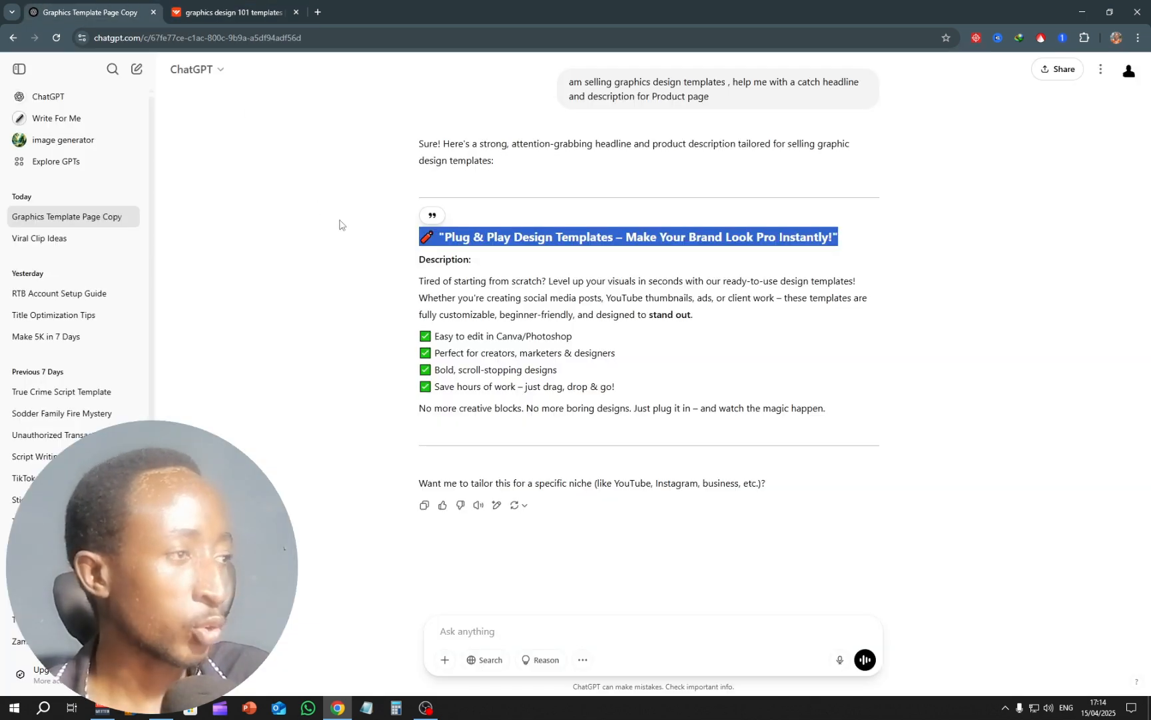
pyautogui.moveTo(410, 281); pyautogui.dragTo(557, 370)
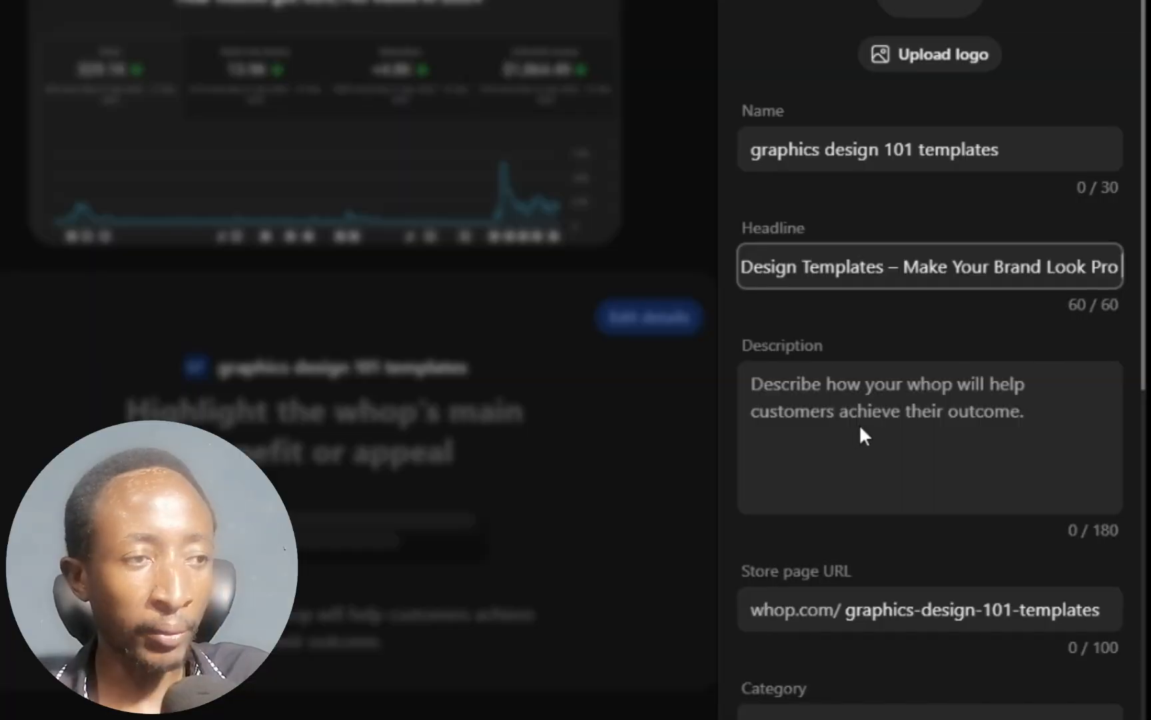
pyautogui.click(859, 403)
pyautogui.hotkey('ctrl', 'v')
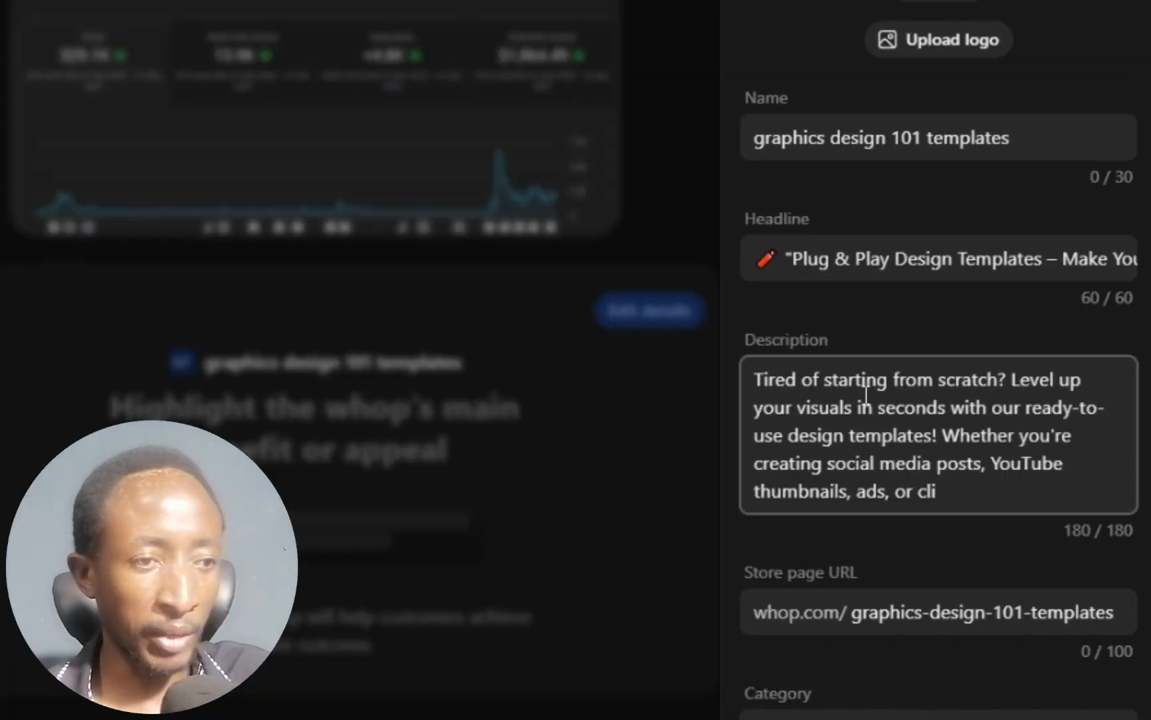
pyautogui.press('BackSpace')
pyautogui.press('BackSpace')
pyautogui.press('BackSpace')
pyautogui.press('BackSpace')
pyautogui.press('BackSpace')
pyautogui.press('BackSpace')
pyautogui.press('BackSpace')
pyautogui.press('BackSpace')
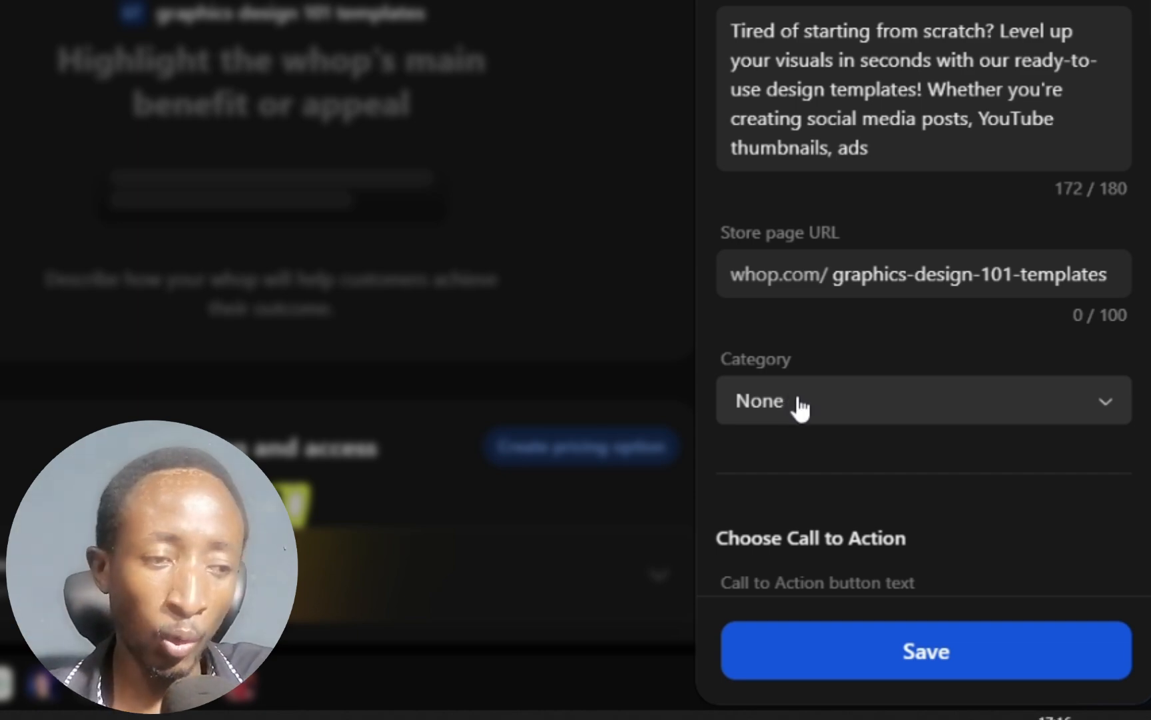
# Set the store page's category to Social Media and its Call to Action button text to Purchase.
pyautogui.click(800, 404)
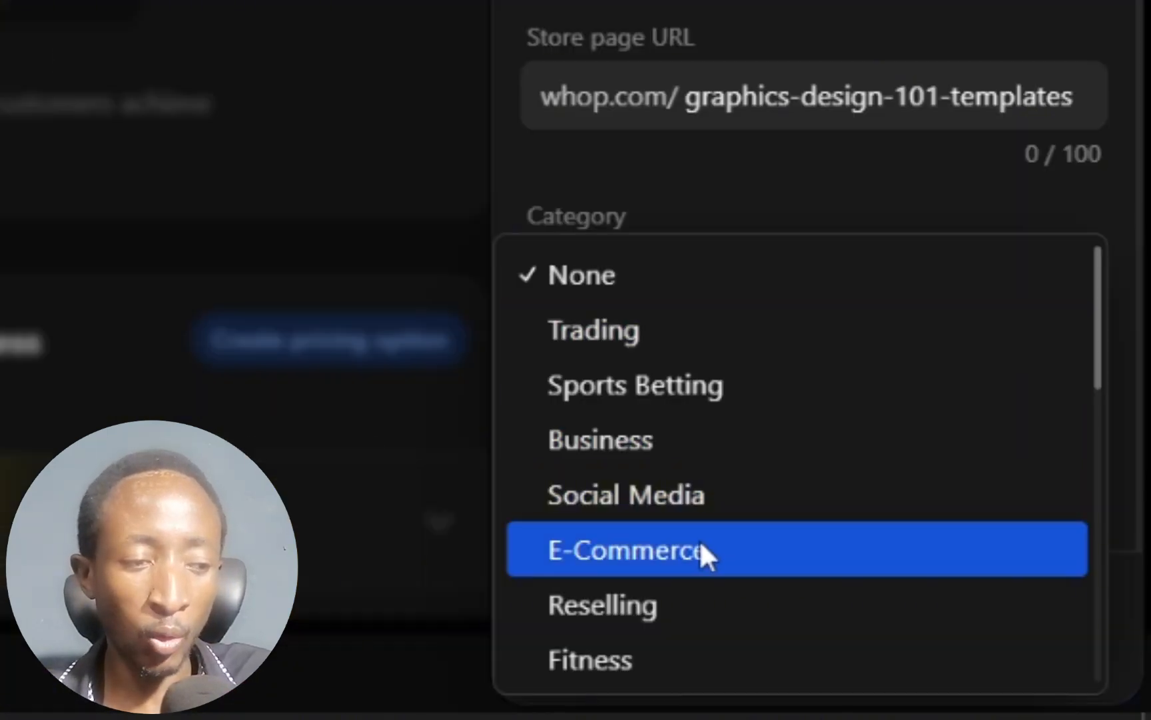
pyautogui.scroll(-3, 699, 539)
pyautogui.scroll(-5, 701, 546)
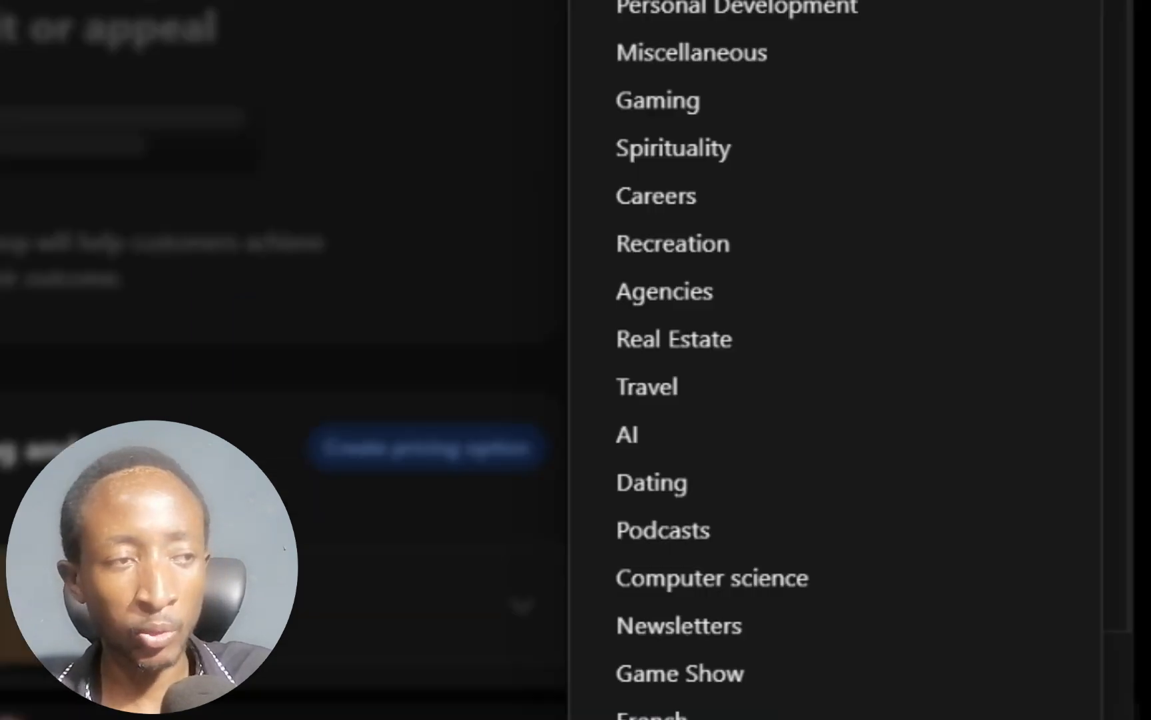
pyautogui.click(685, 1)
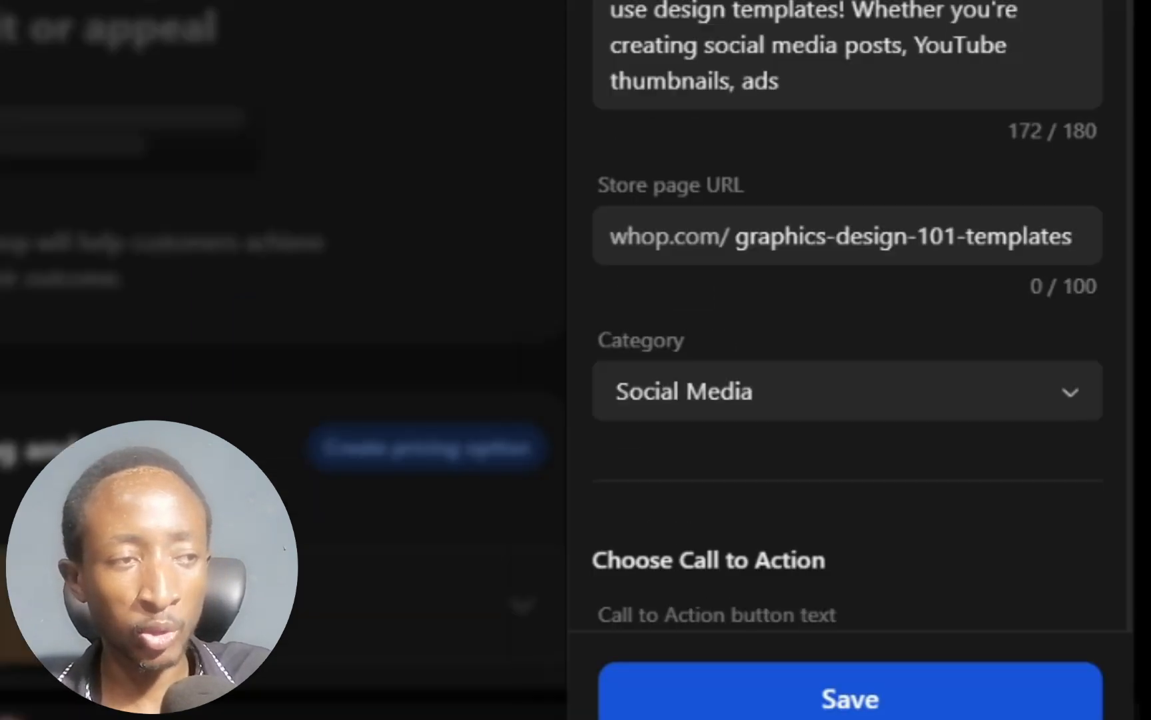
pyautogui.scroll(-5, 911, 492)
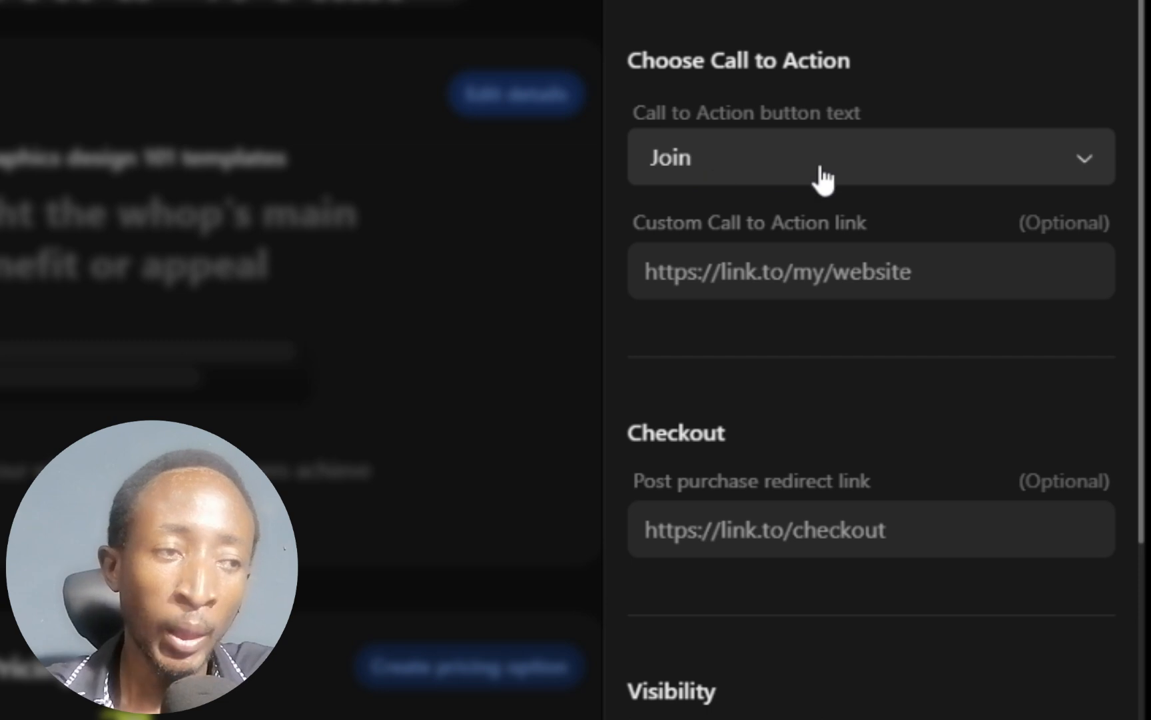
pyautogui.click(853, 160)
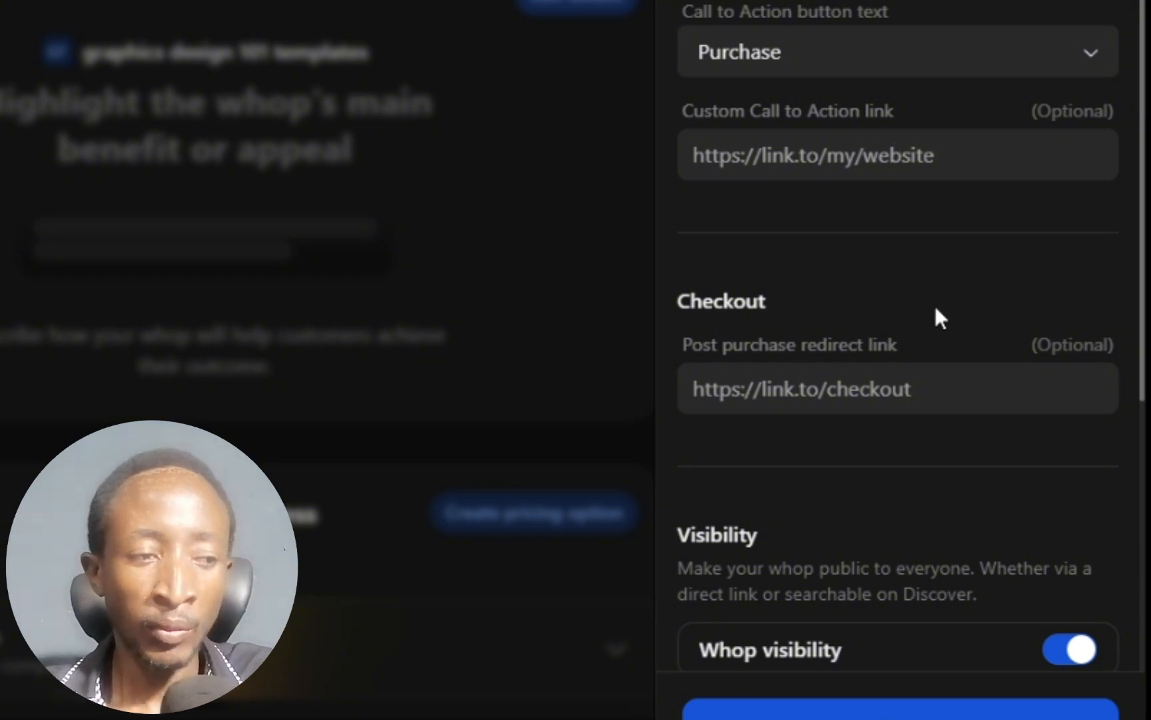
# Save the edited whop details with the popup promotion switched off.
pyautogui.scroll(-4, 939, 316)
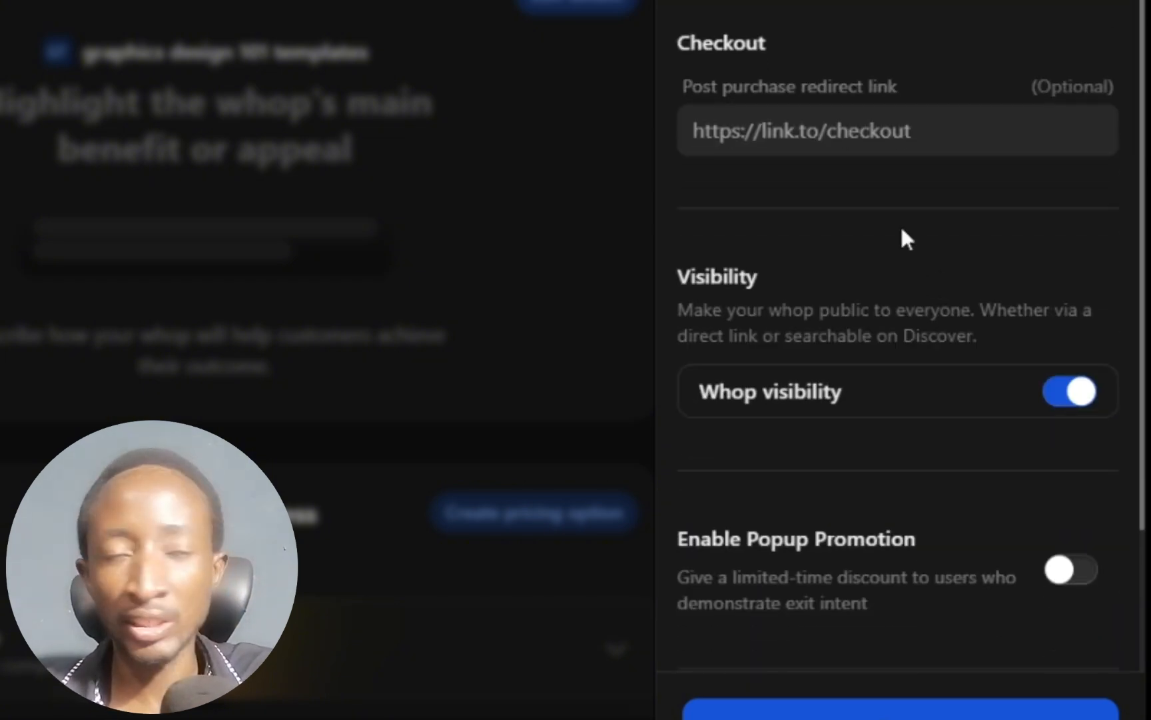
pyautogui.scroll(-2, 904, 229)
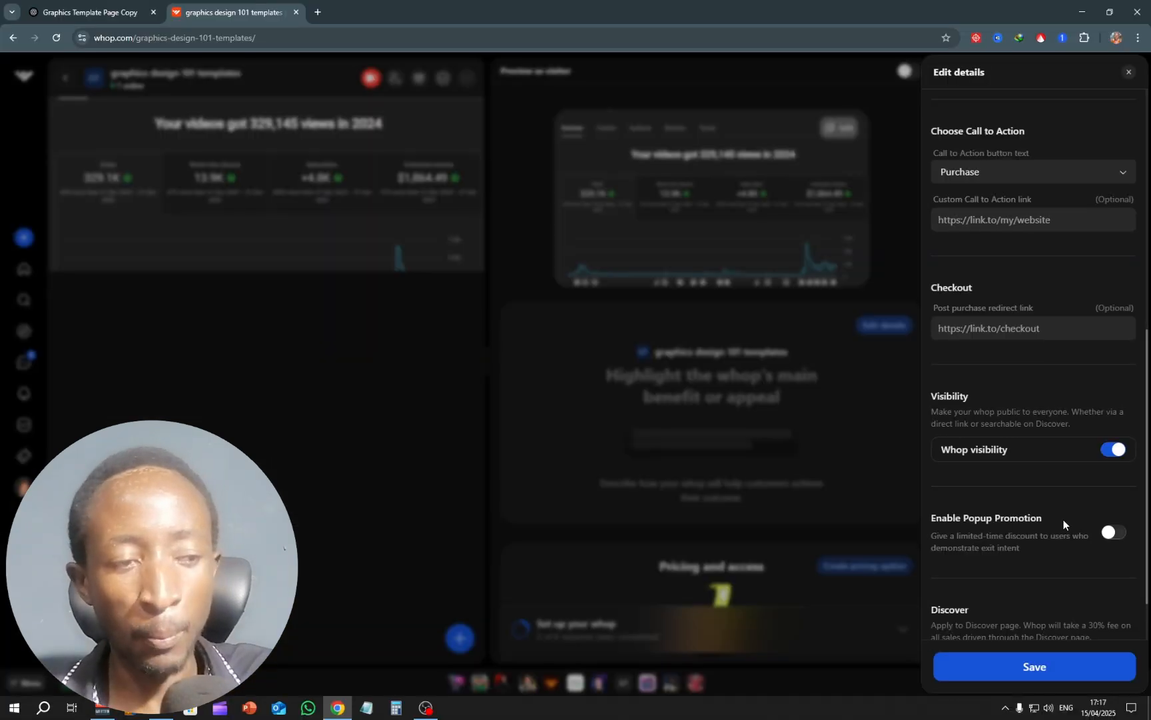
pyautogui.scroll(-1, 963, 415)
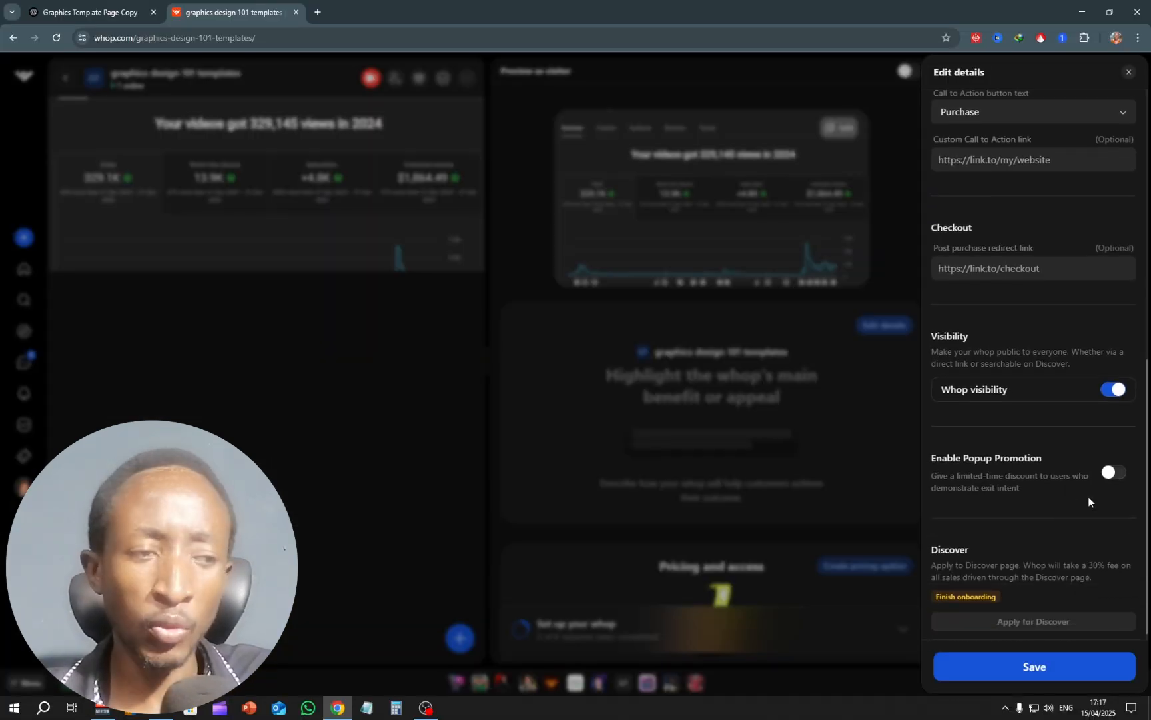
pyautogui.click(1111, 472)
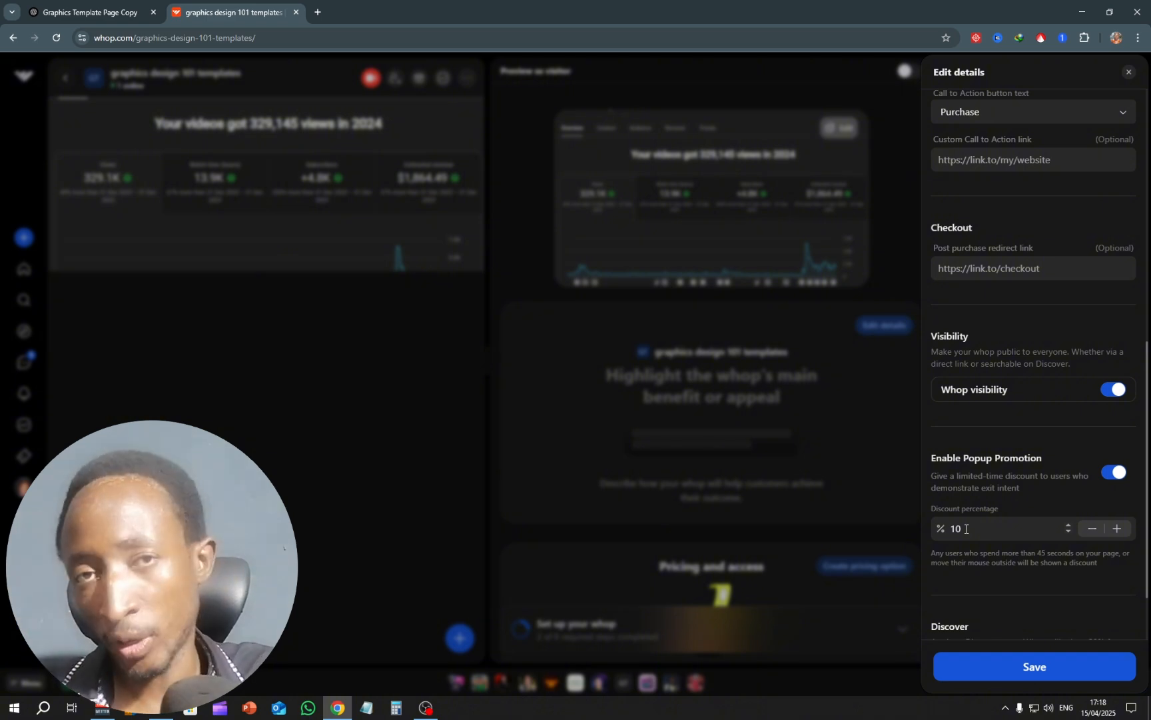
pyautogui.scroll(-1, 966, 528)
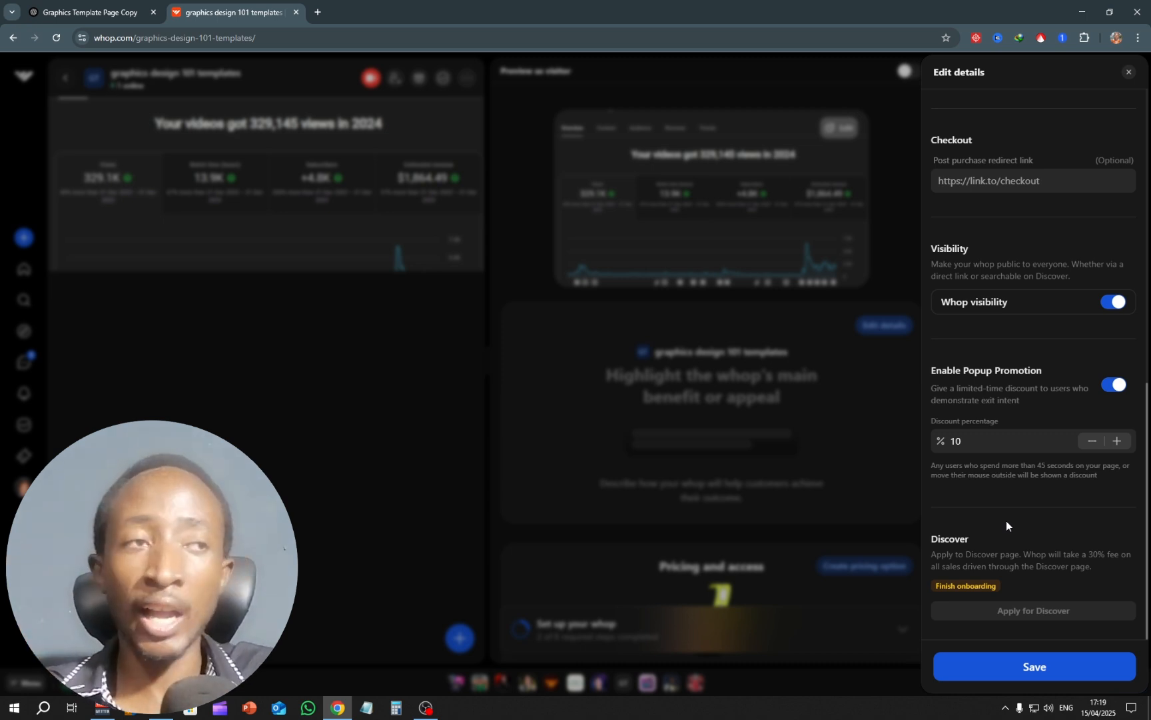
pyautogui.click(1035, 672)
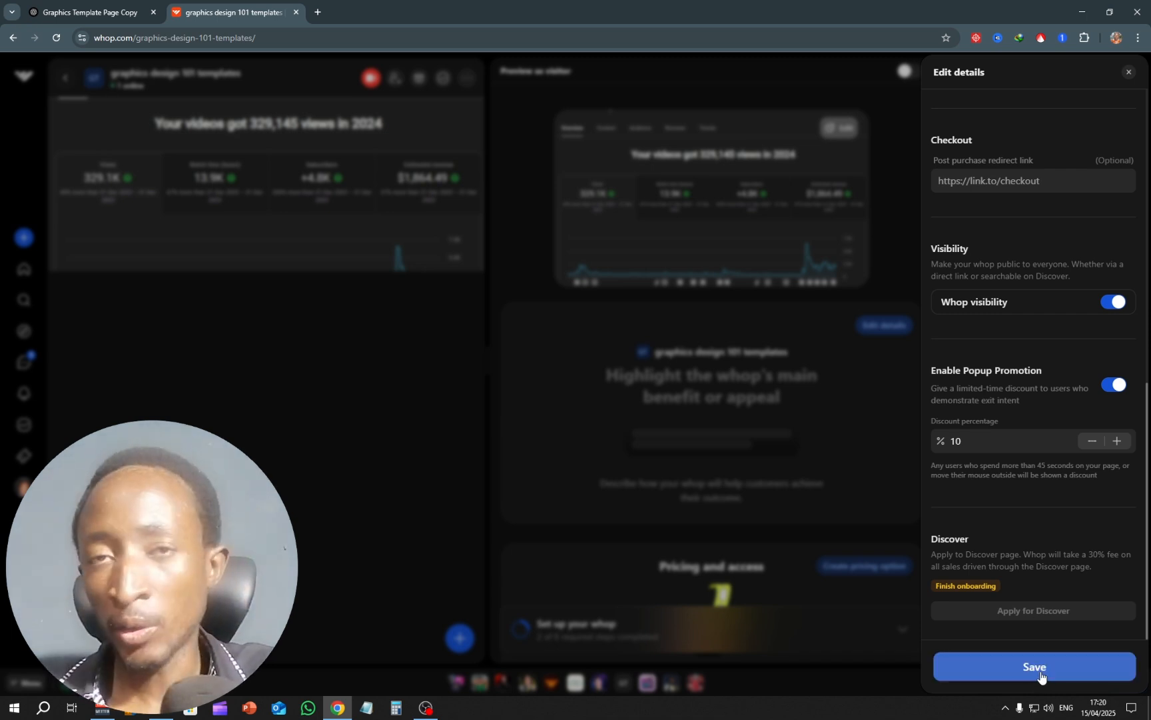
pyautogui.click(1109, 385)
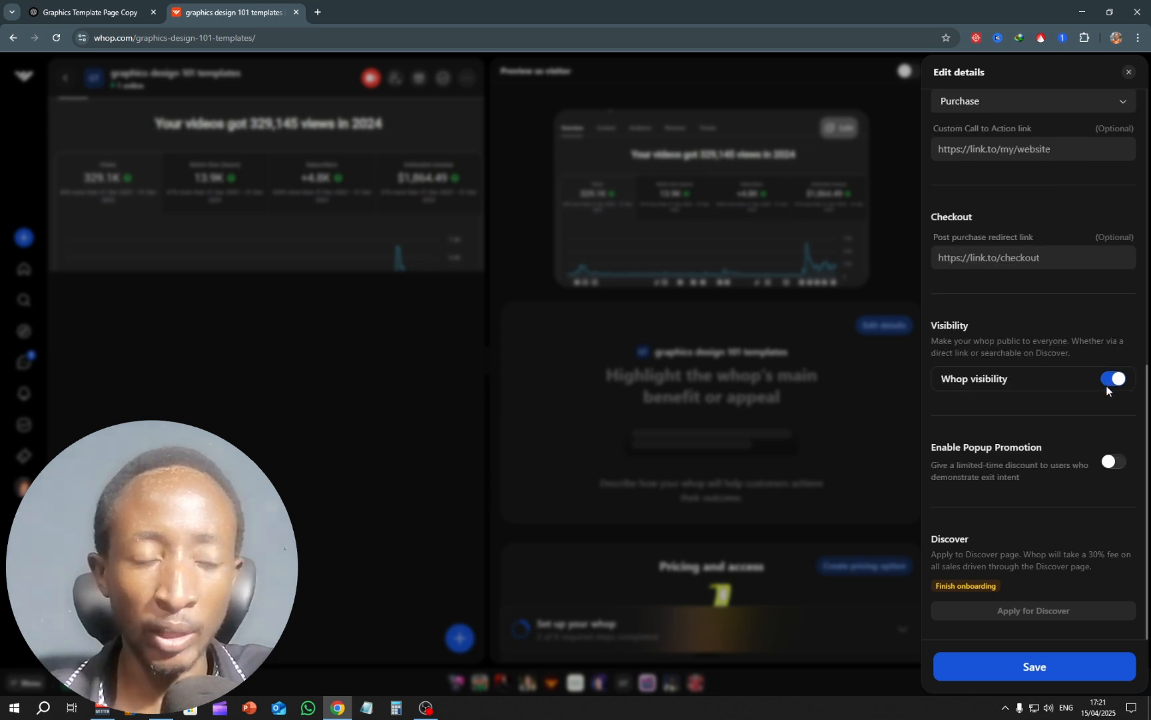
pyautogui.click(1035, 667)
# Create a free pricing option with instant access, no user questions and automatic access revocation set to Never.
pyautogui.scroll(-5, 807, 370)
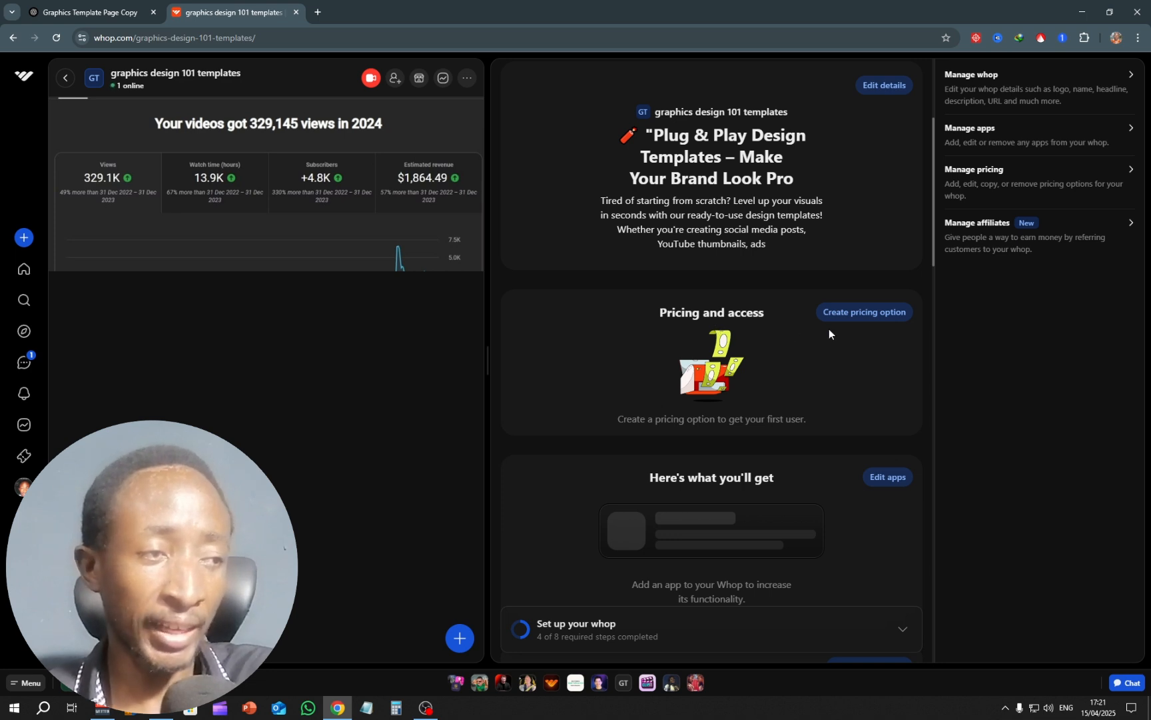
pyautogui.click(865, 313)
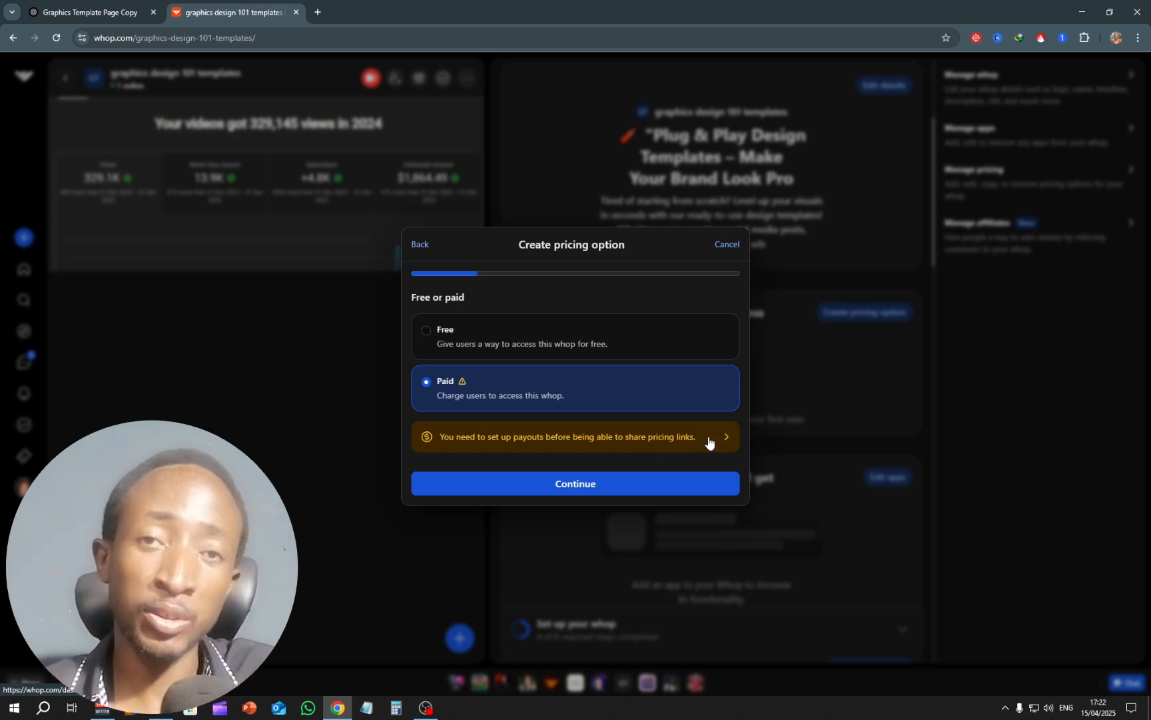
pyautogui.click(429, 333)
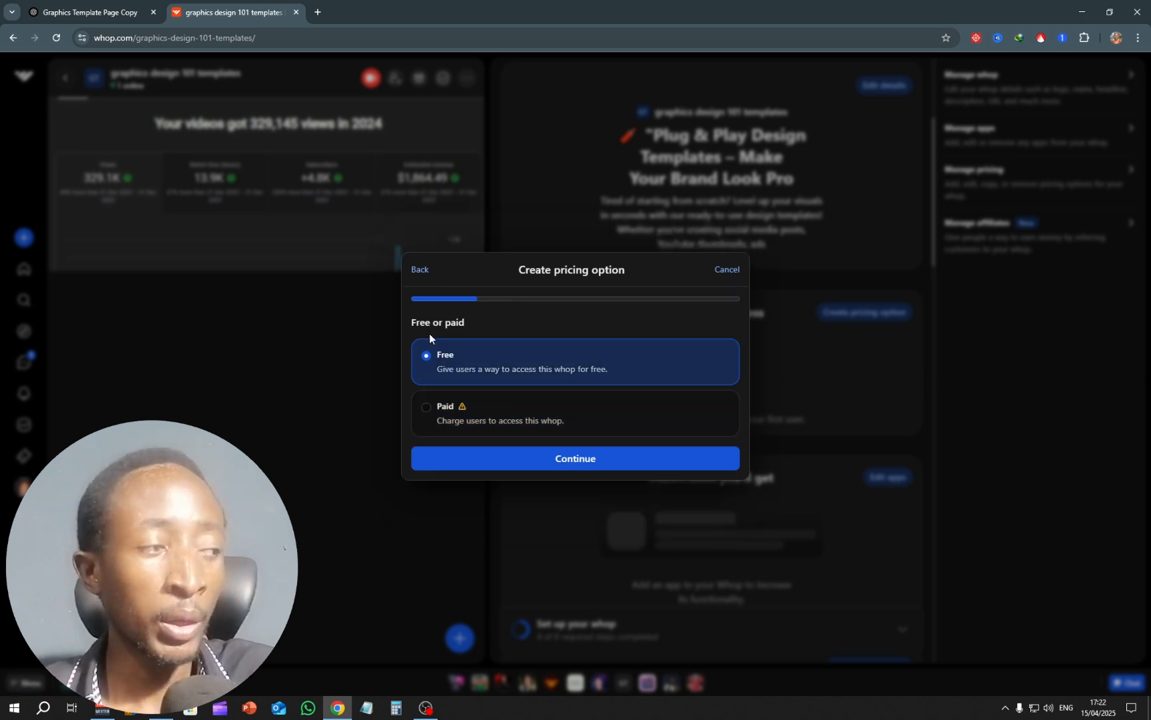
pyautogui.click(573, 460)
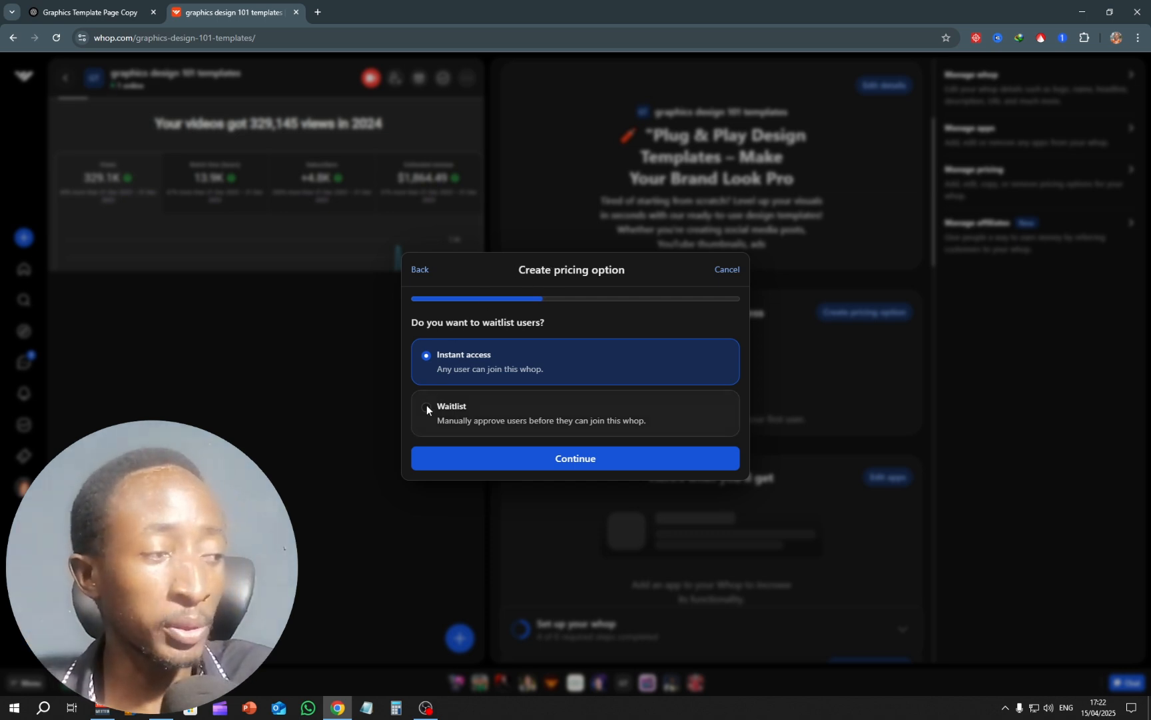
pyautogui.click(577, 461)
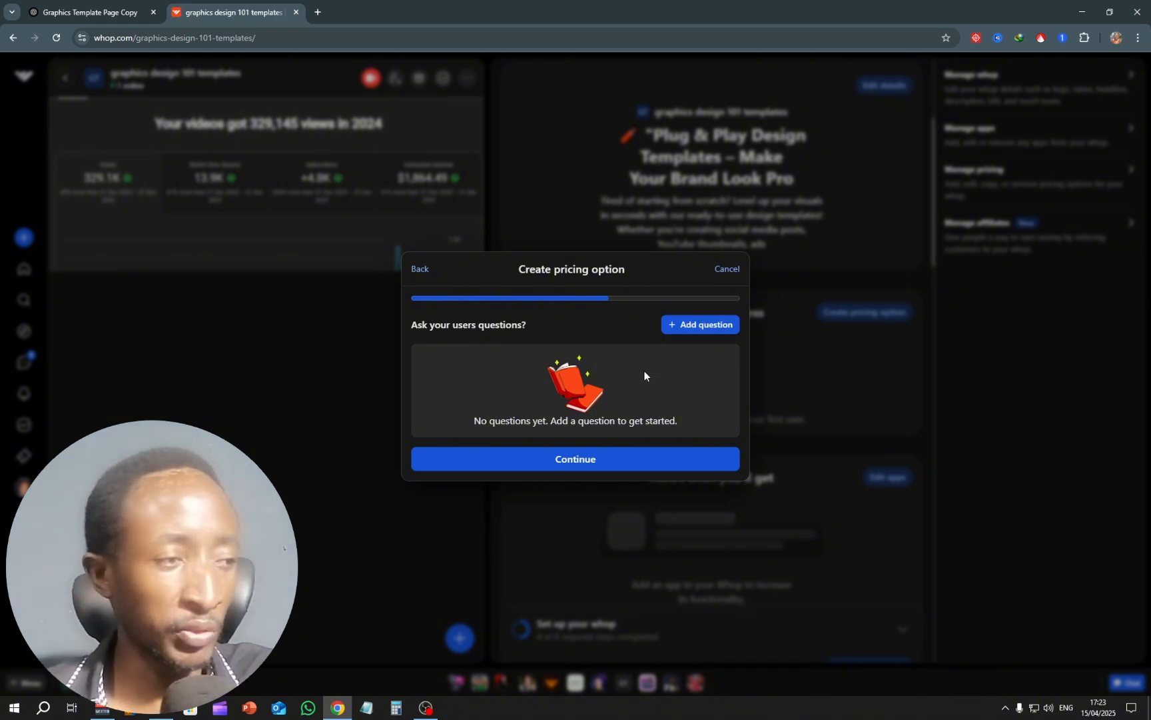
pyautogui.click(581, 468)
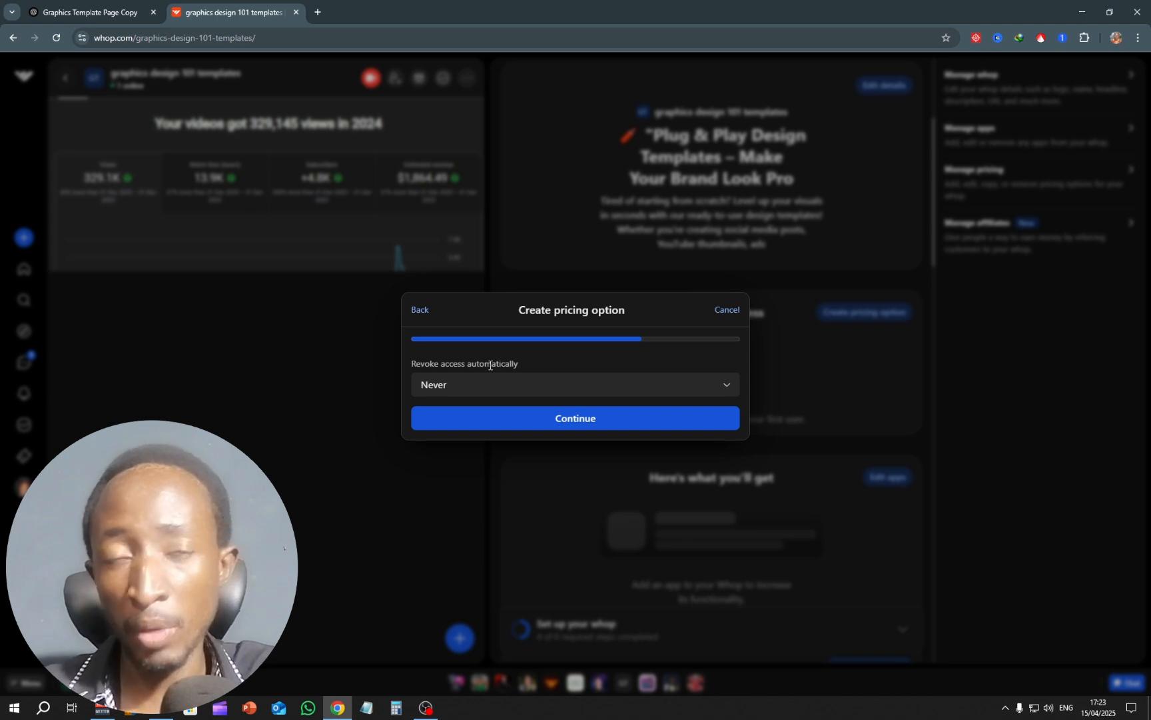
pyautogui.click(503, 386)
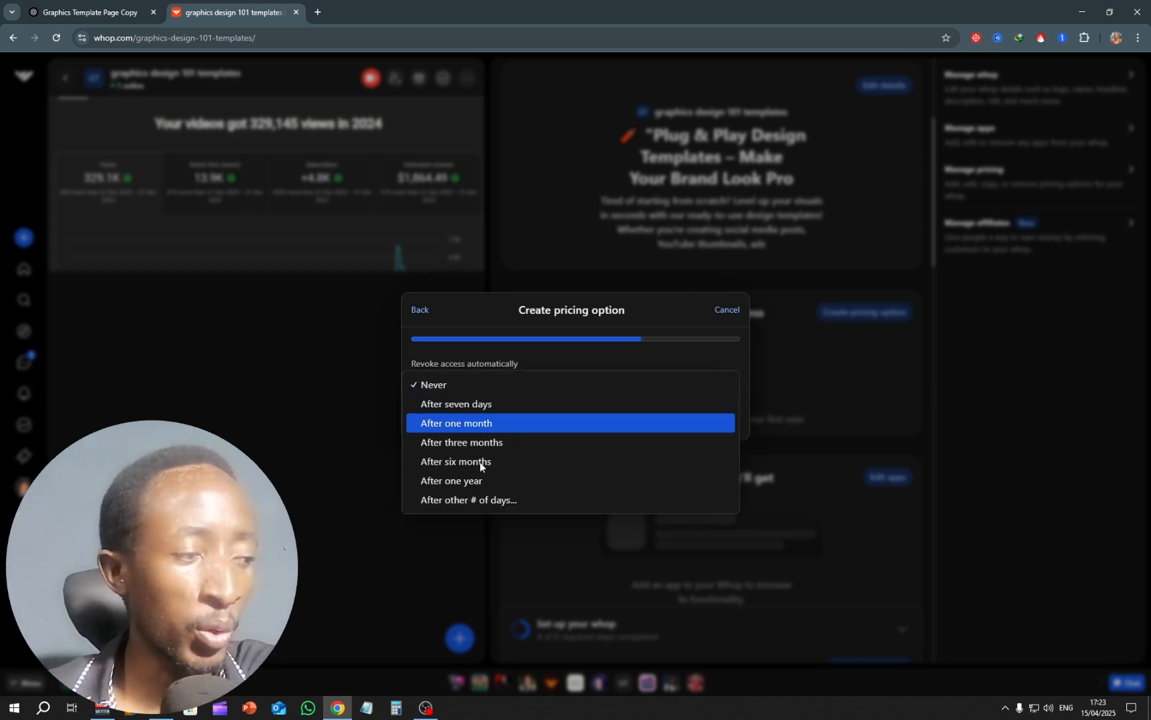
pyautogui.click(447, 387)
pyautogui.click(571, 419)
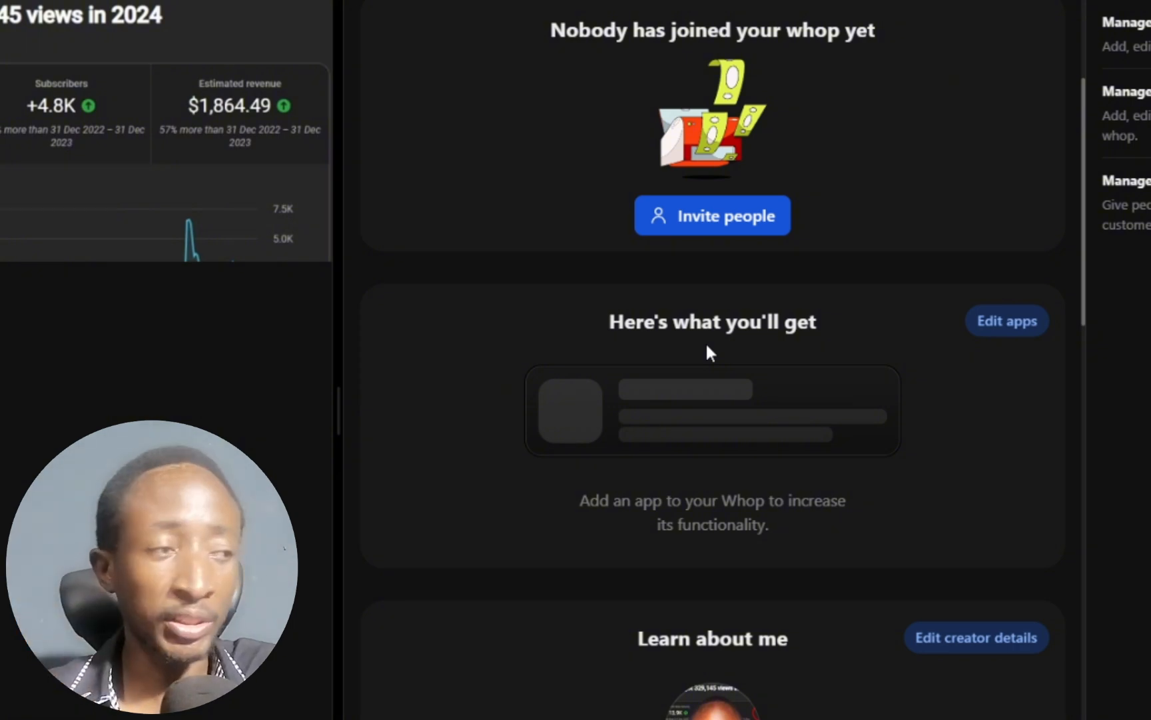
# Add the Chat app to the whop as Visible and open its chat configuration.
pyautogui.click(1004, 329)
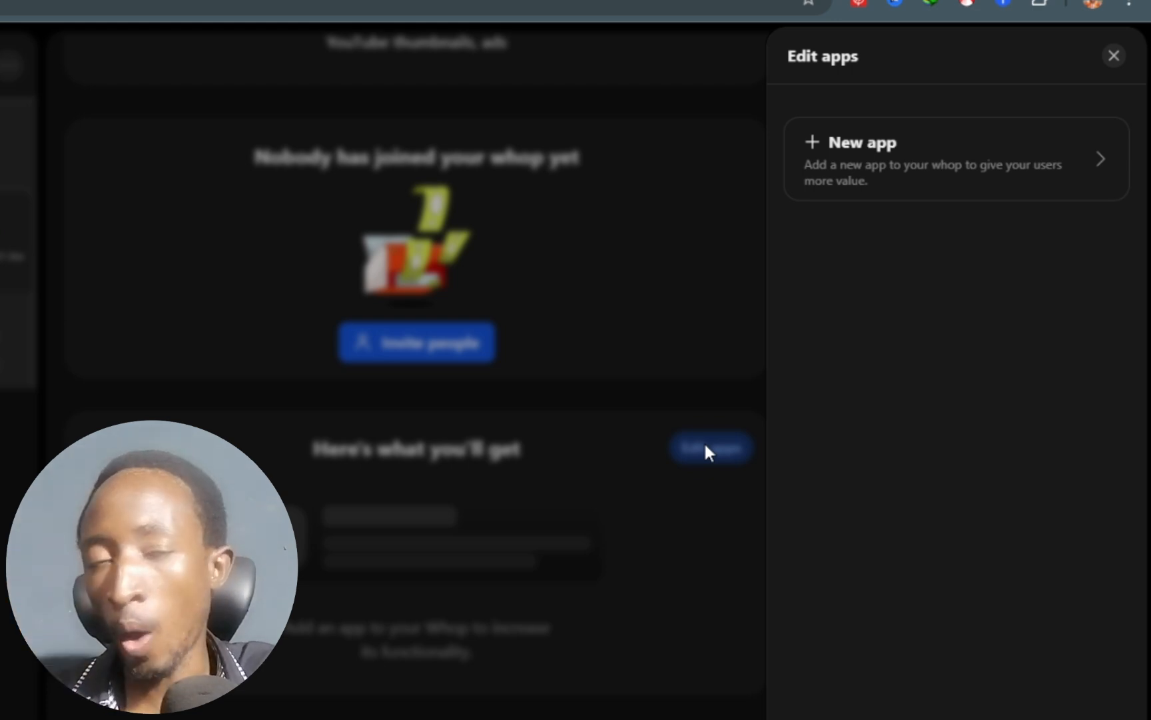
pyautogui.click(926, 172)
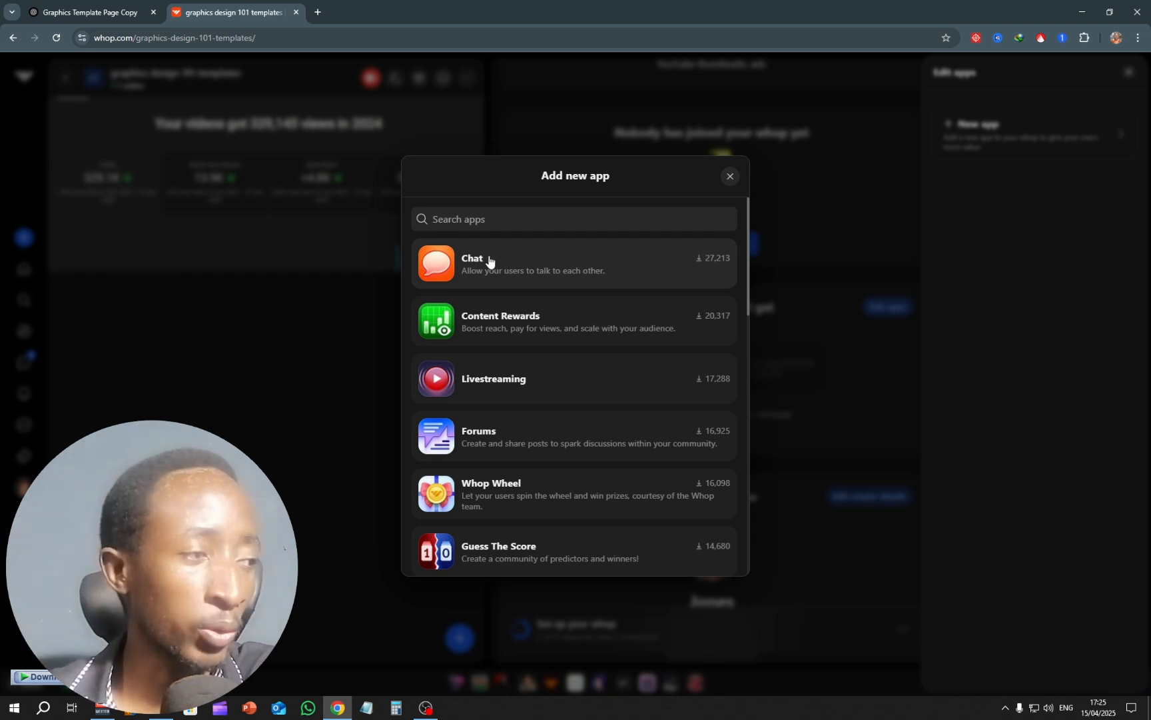
pyautogui.click(544, 265)
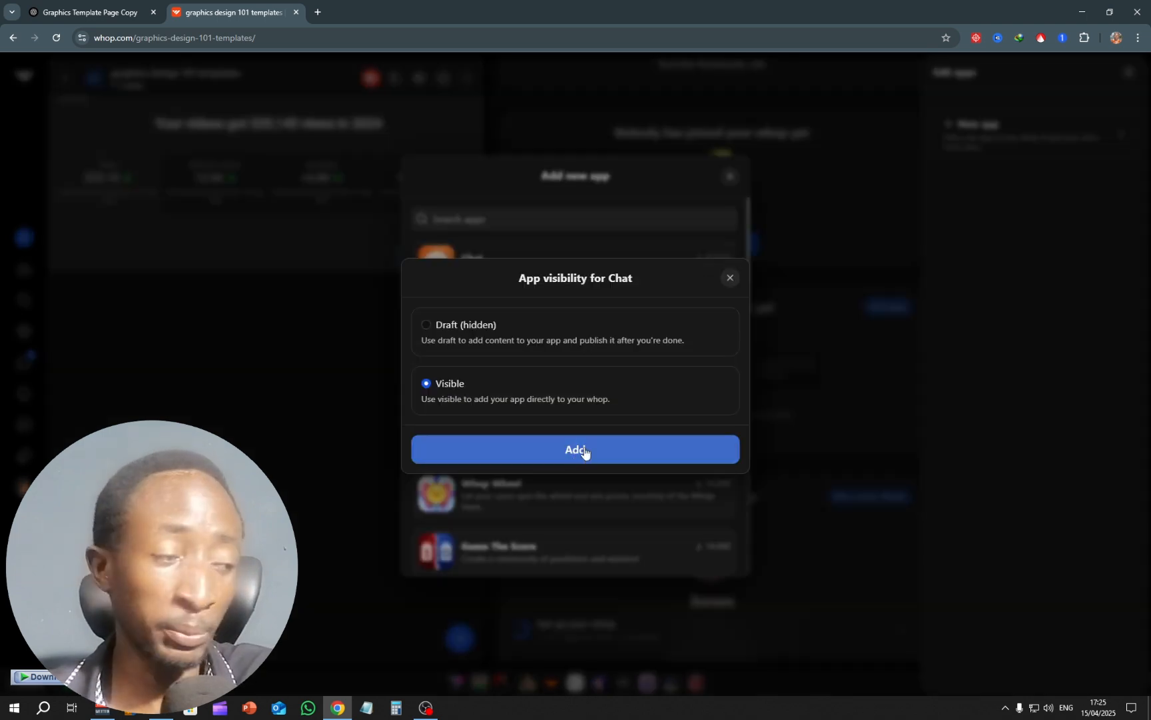
pyautogui.click(584, 452)
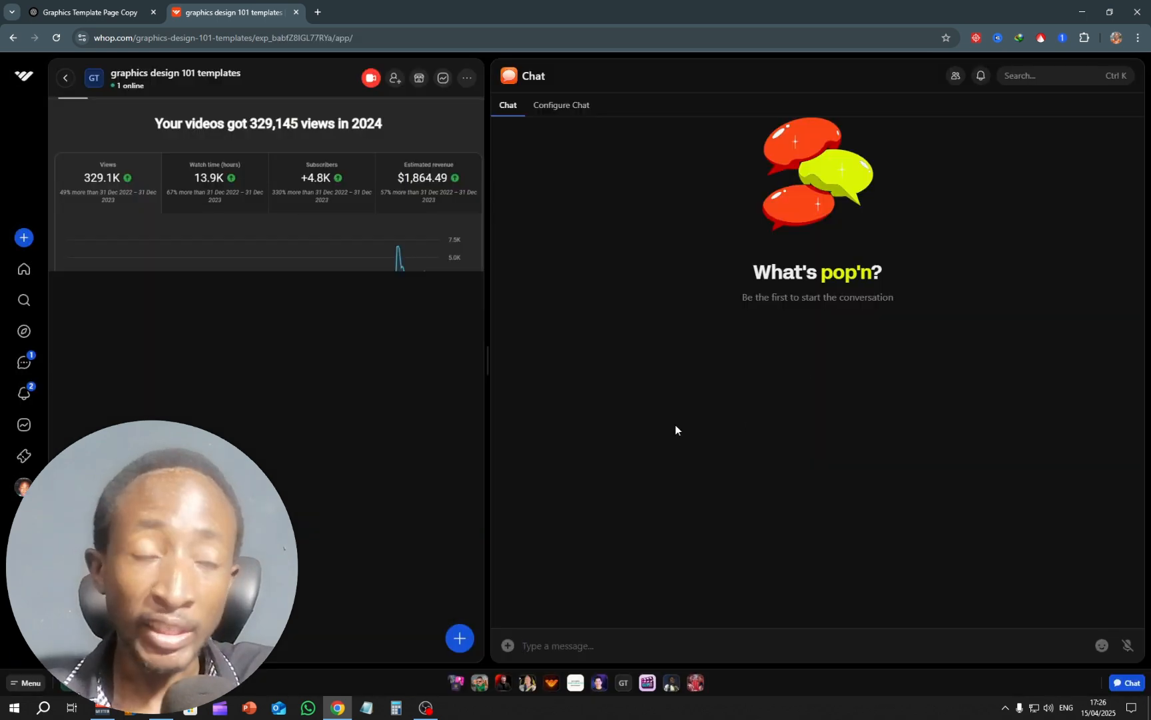
pyautogui.click(558, 107)
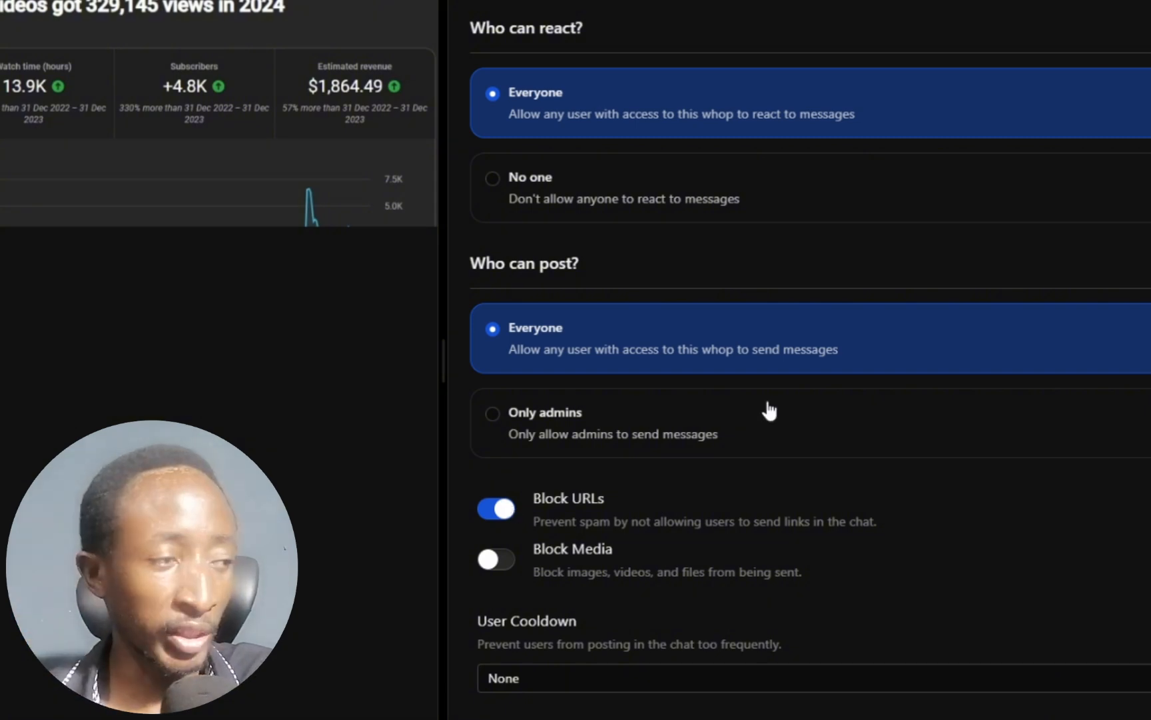
pyautogui.scroll(-1, 785, 550)
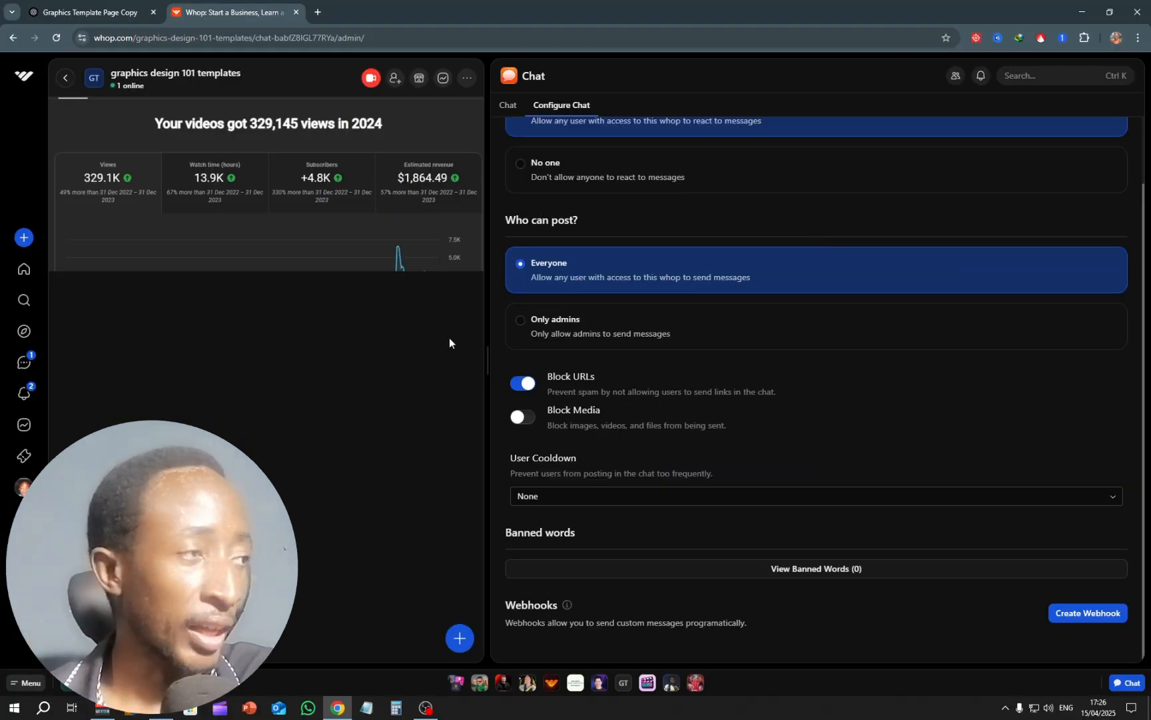
# Create a course in the graphics design 101 templates whop, keeping the name "Course".
pyautogui.click(459, 638)
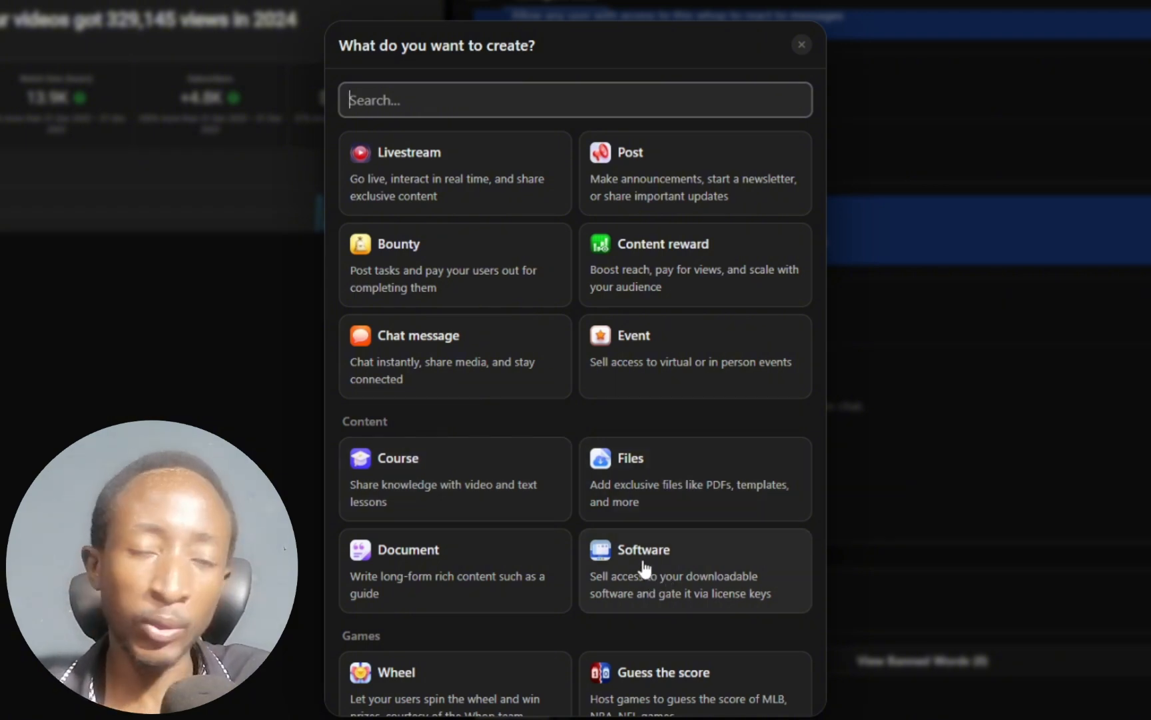
pyautogui.scroll(-4, 642, 570)
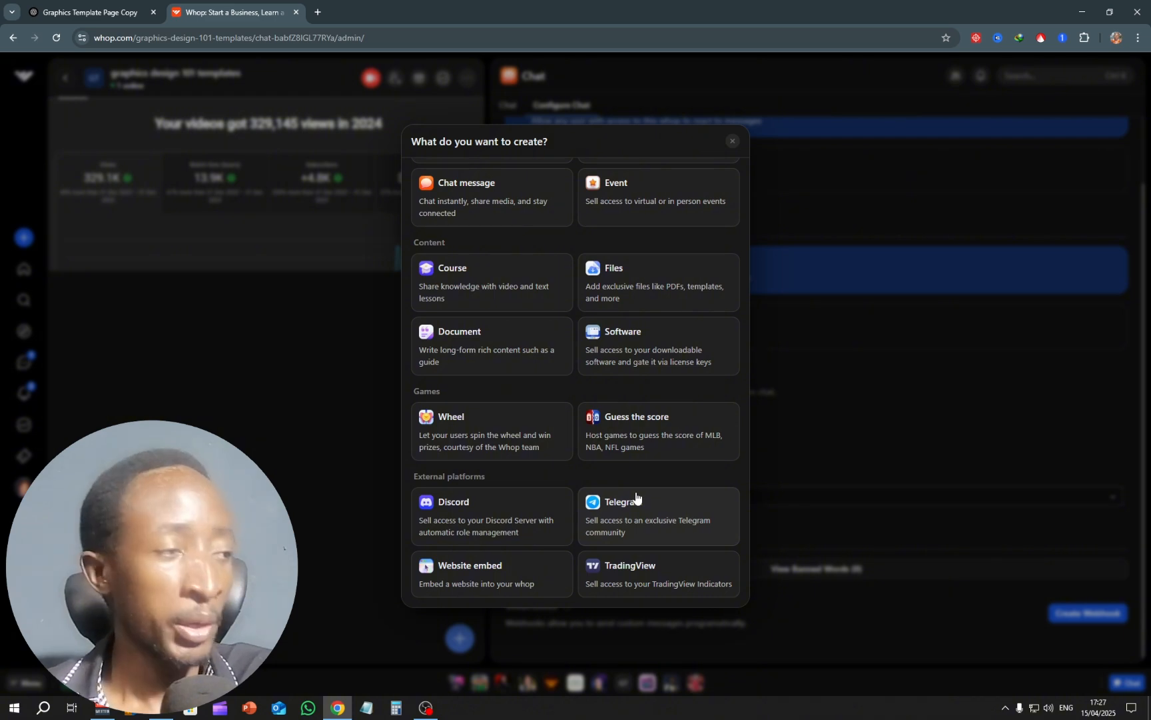
pyautogui.click(472, 272)
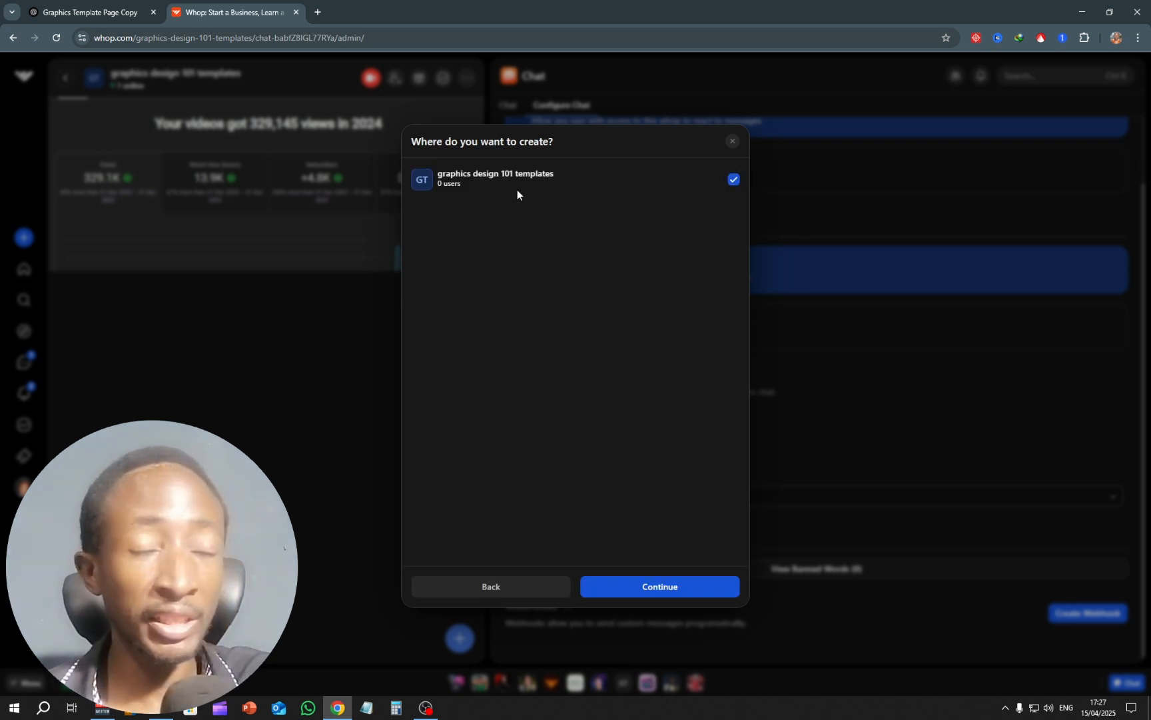
pyautogui.click(668, 592)
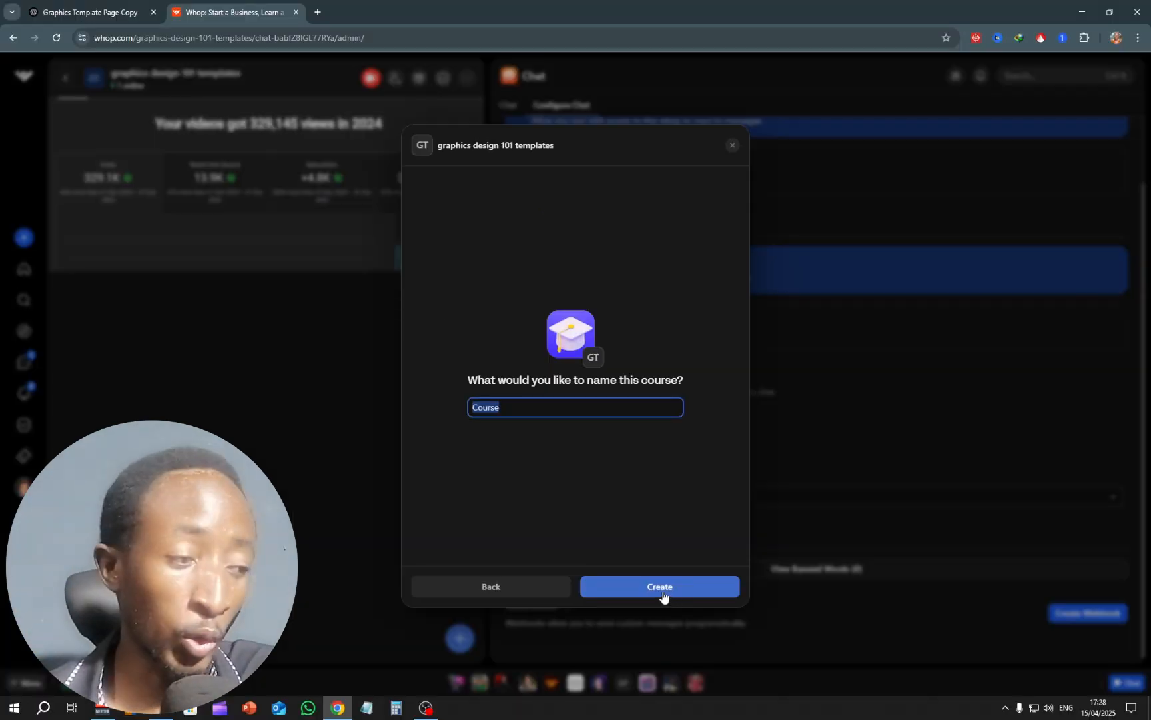
pyautogui.click(658, 588)
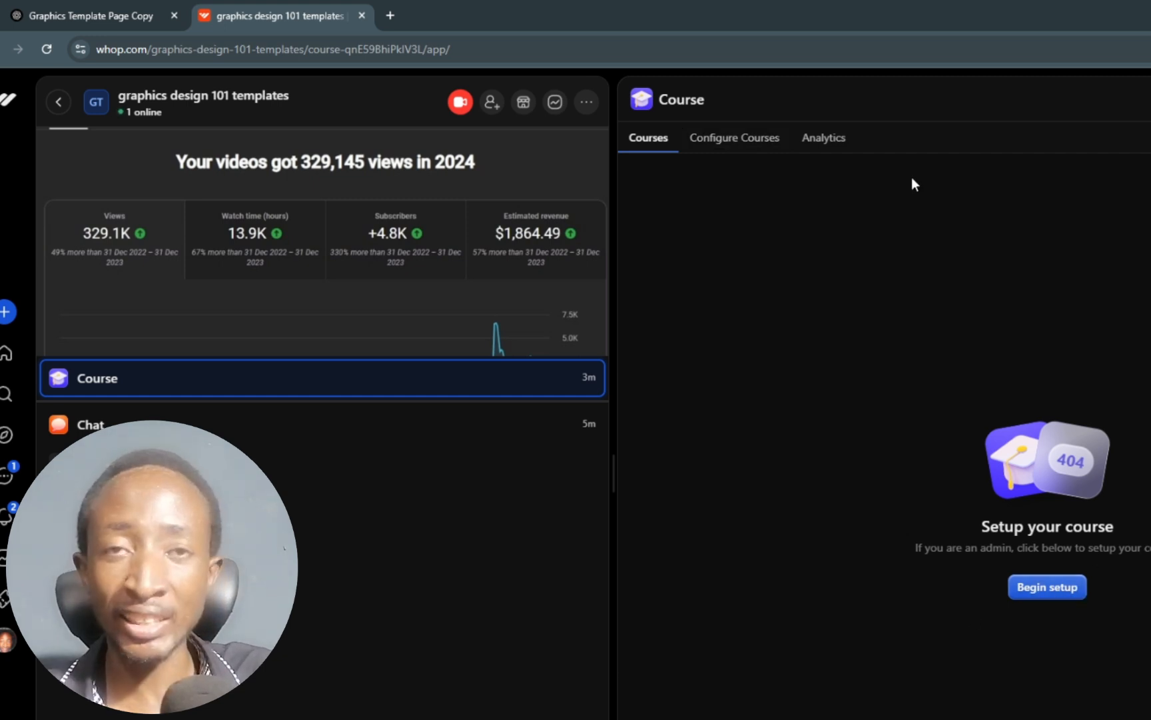
# Start configuring the course with the name "graphics traing" and the tagline "best course templates".
pyautogui.click(733, 142)
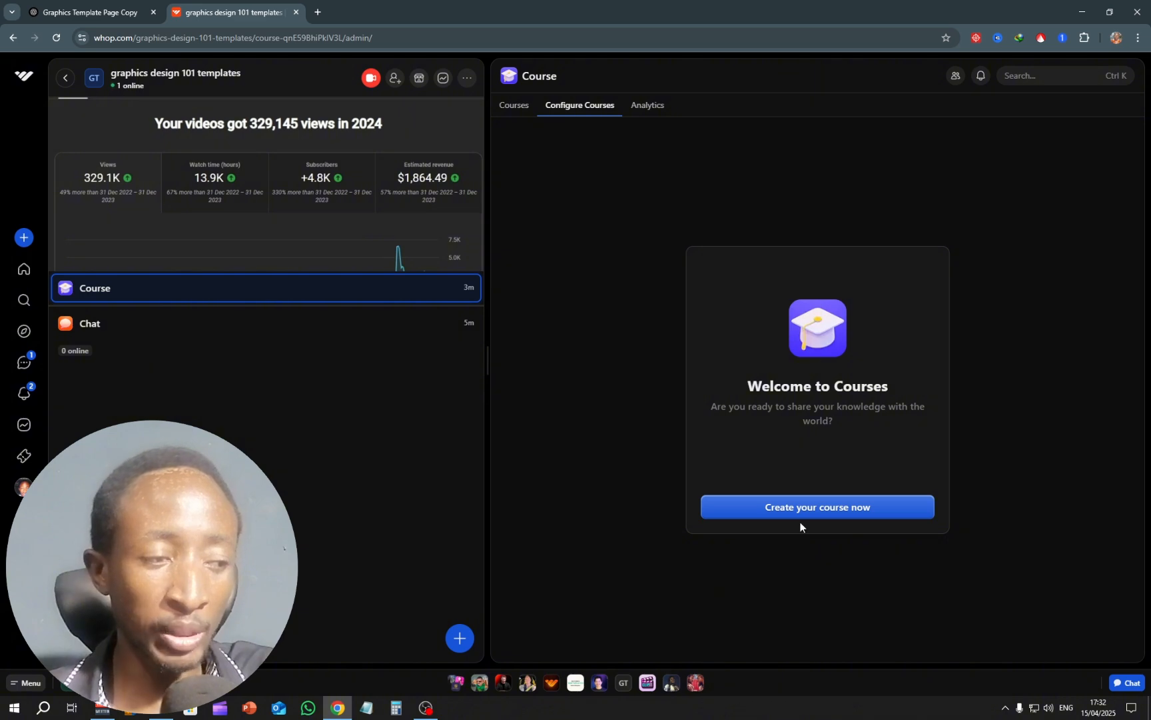
pyautogui.click(818, 507)
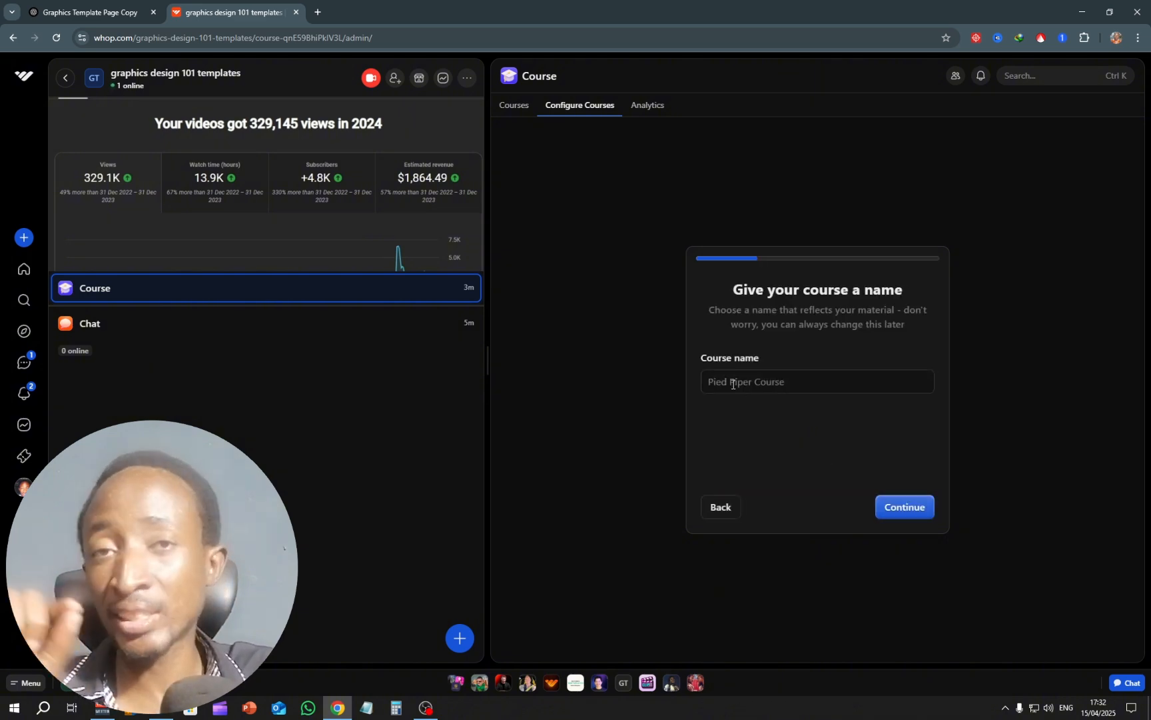
pyautogui.click(733, 384)
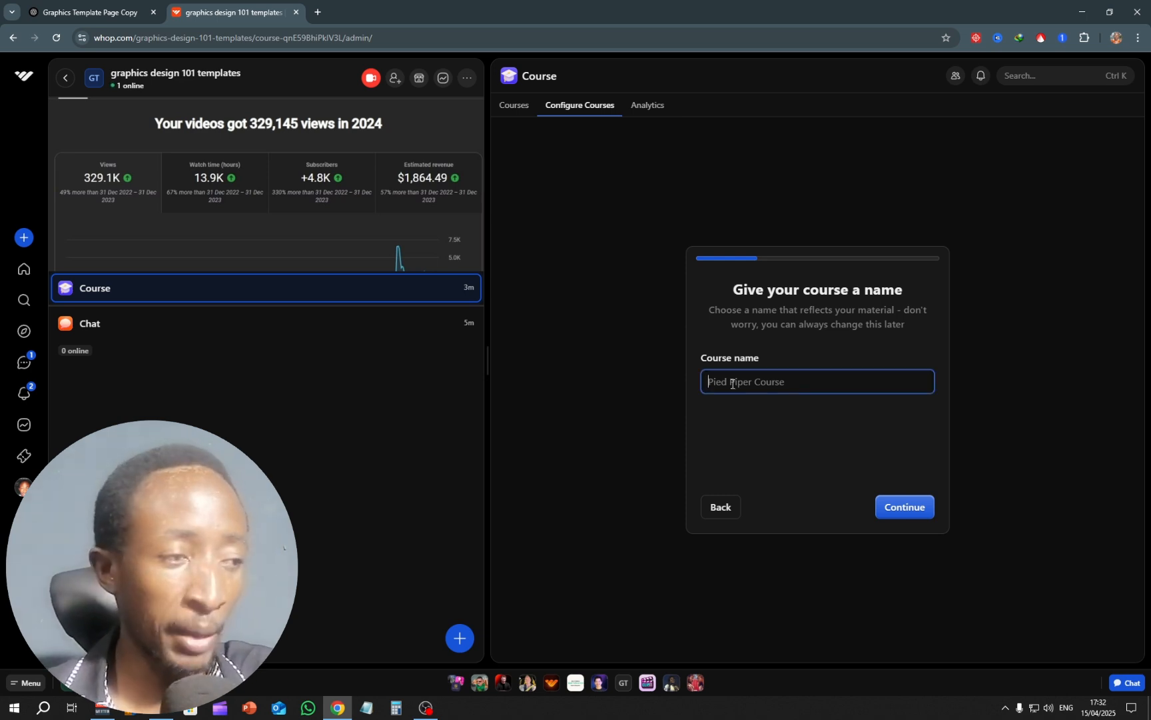
pyautogui.write('gra')
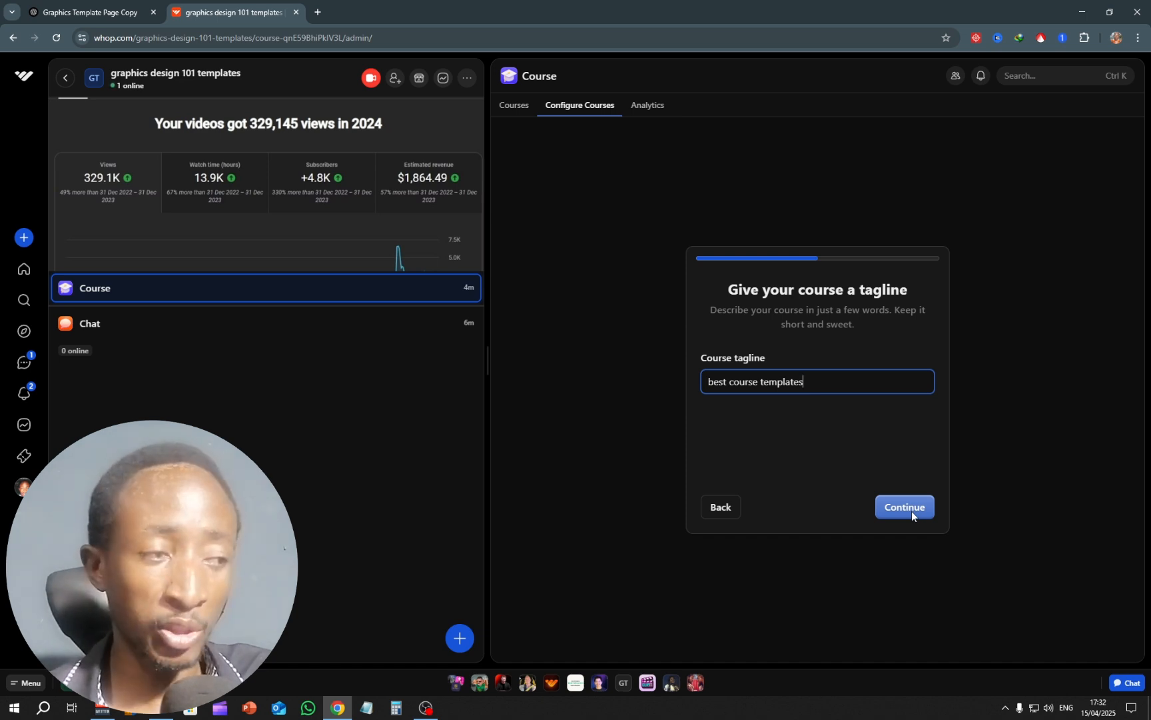
pyautogui.click(910, 510)
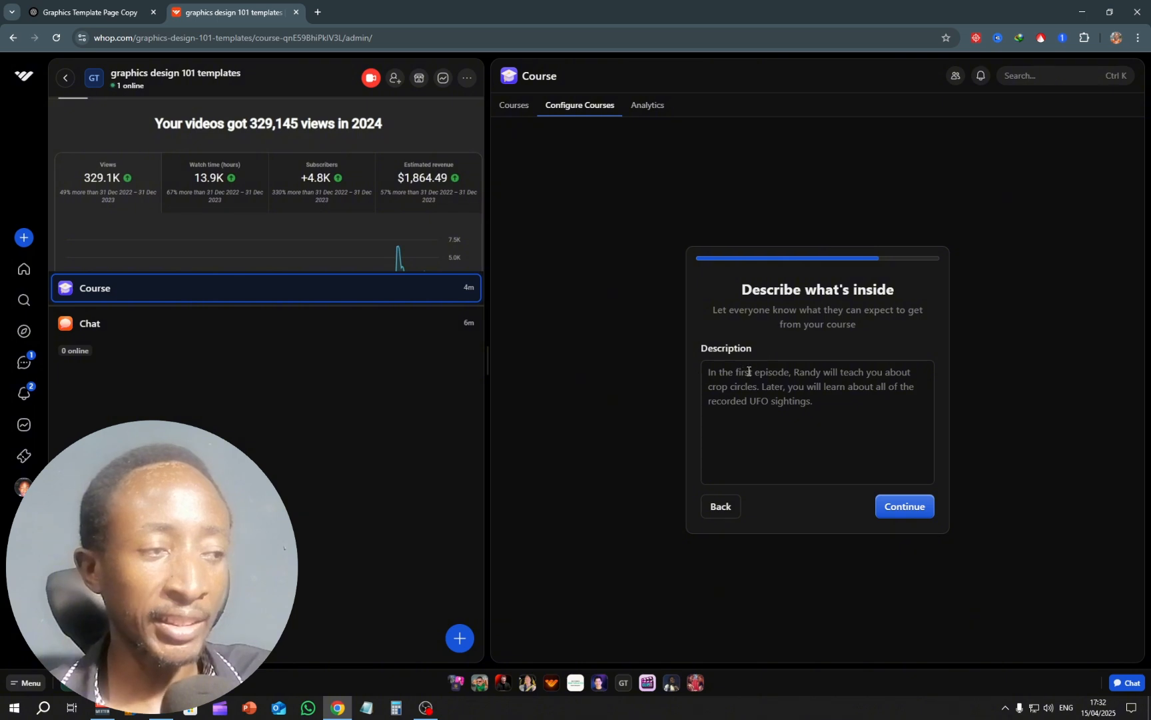
# Paste the copied design templates text as the course description and complete the course setup.
pyautogui.click(772, 416)
pyautogui.rightClick(771, 416)
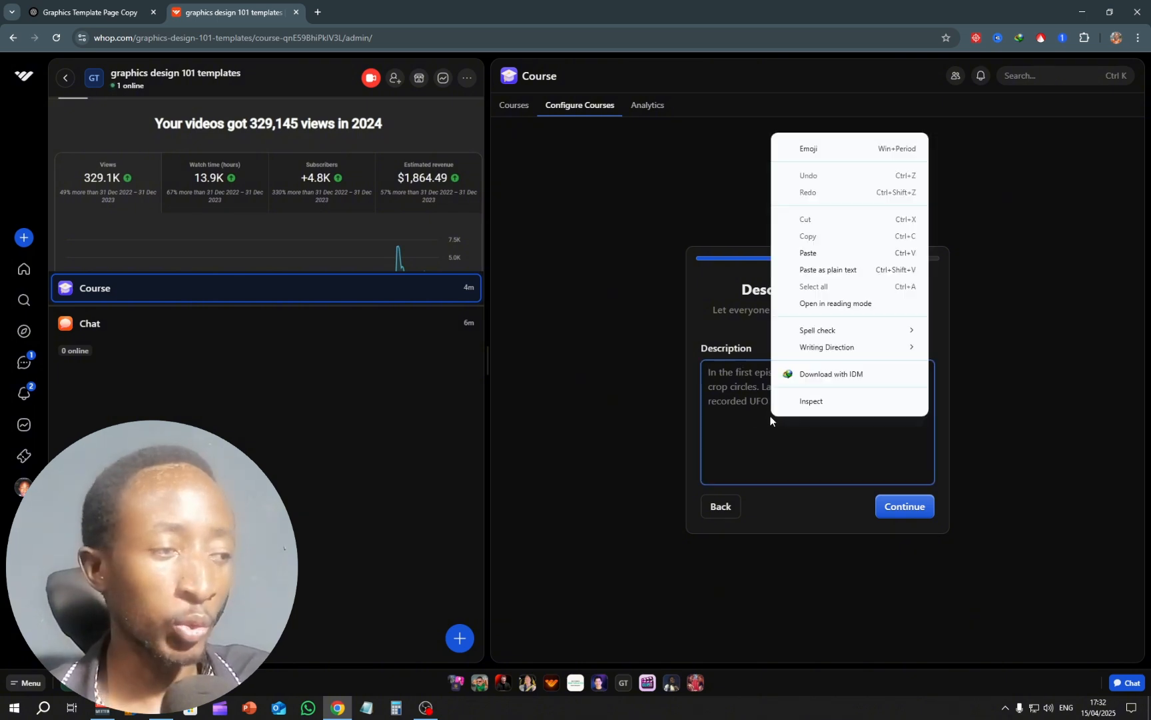
pyautogui.click(809, 253)
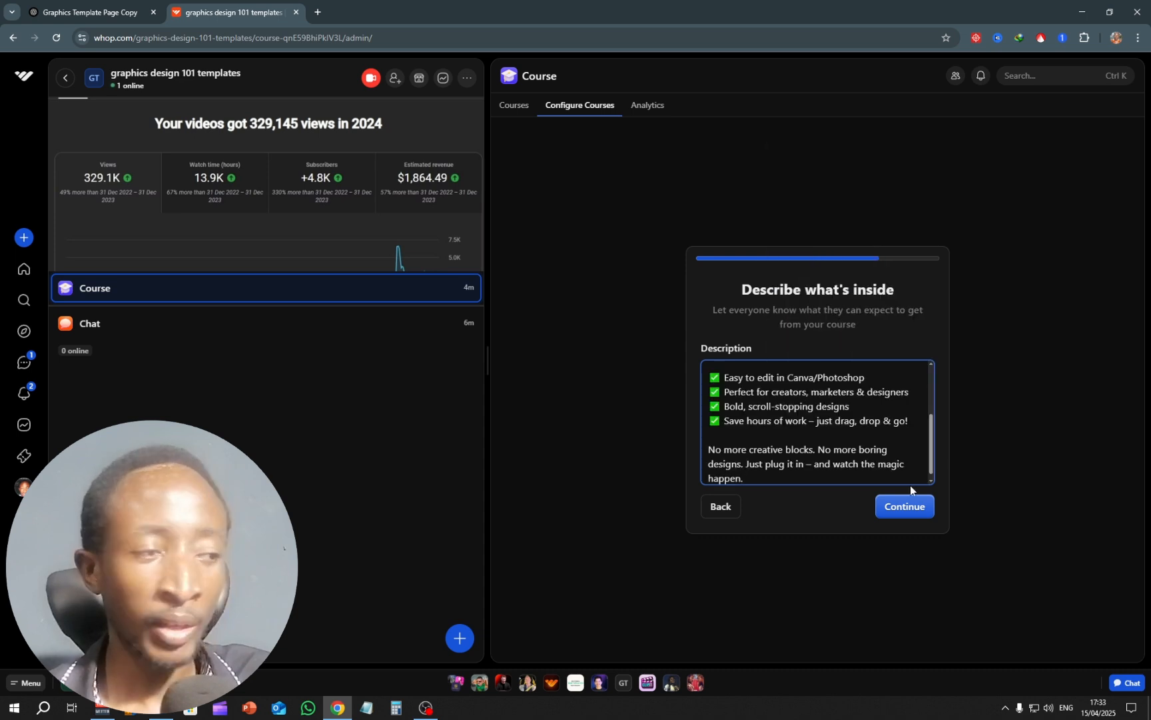
pyautogui.click(904, 508)
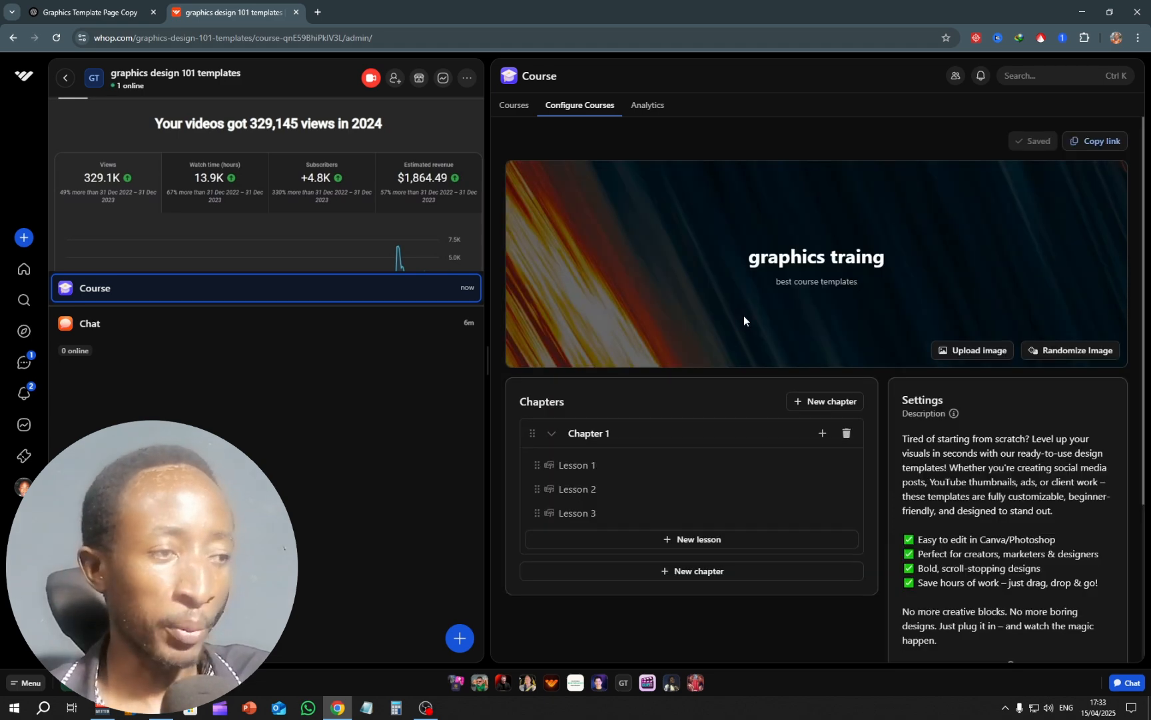
# Look over the course's chapters and settings, and open Lesson 1 of Chapter 1 to view its upload and drip feeding options.
pyautogui.scroll(-3, 679, 337)
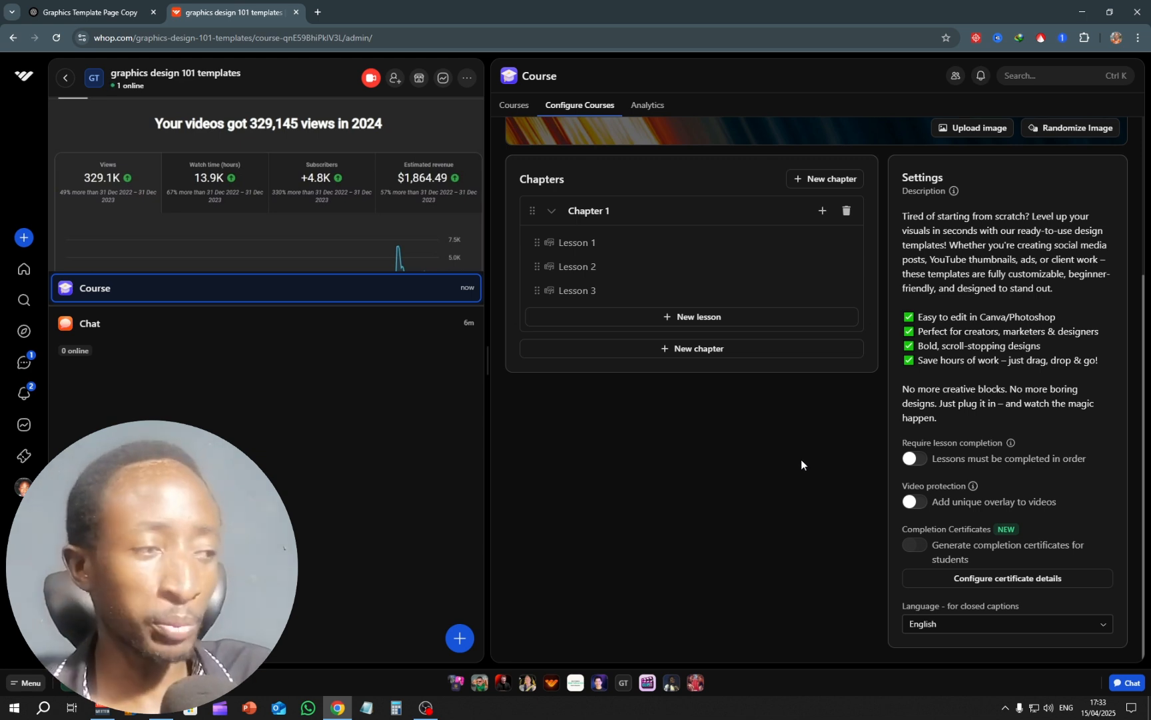
pyautogui.click(599, 211)
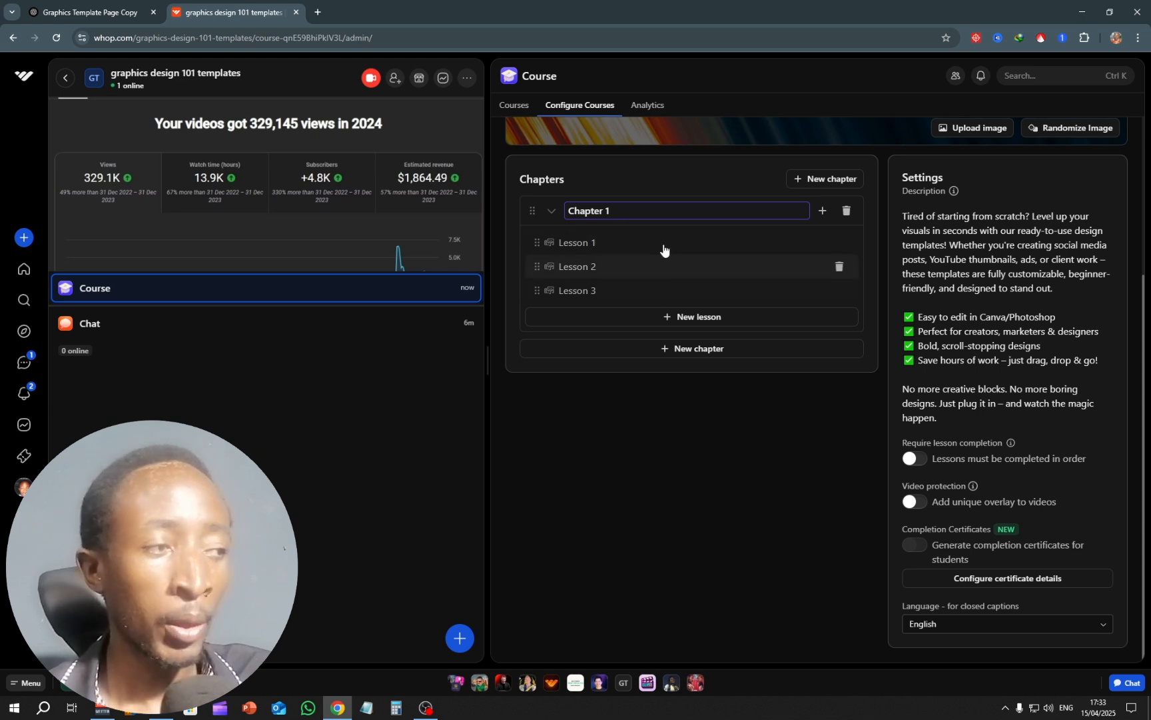
pyautogui.click(581, 240)
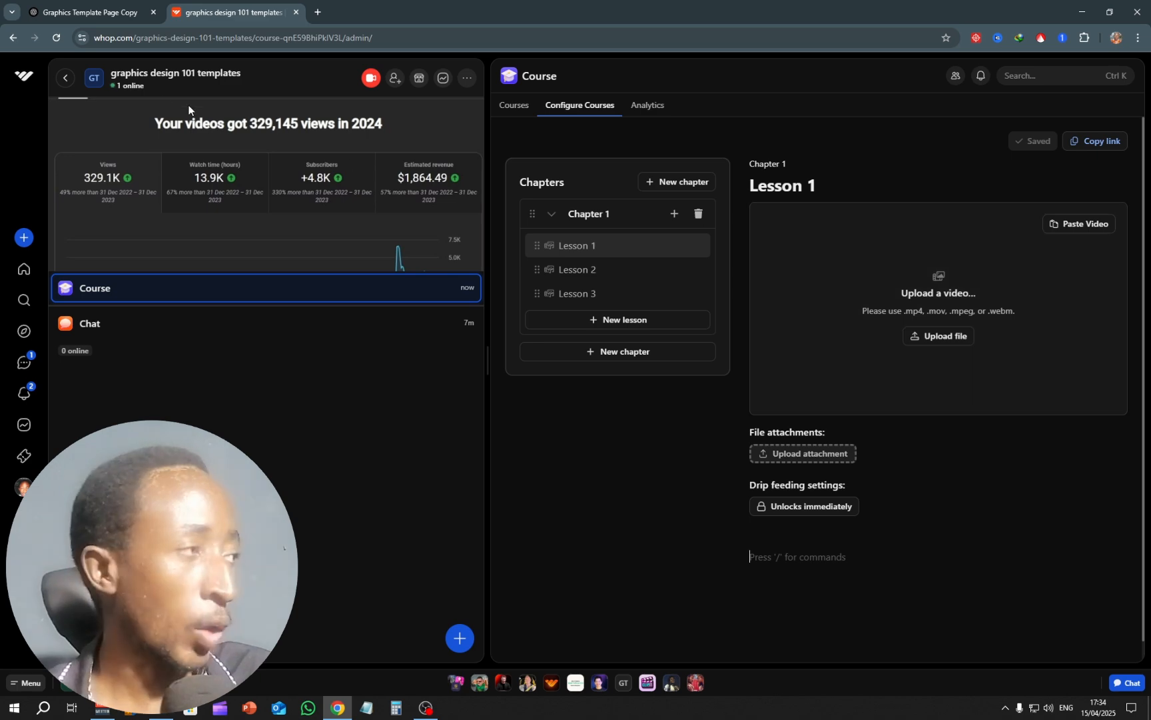
# Leave the course and view the store's payout setup in the business dashboard, including the other payment methods.
pyautogui.click(61, 81)
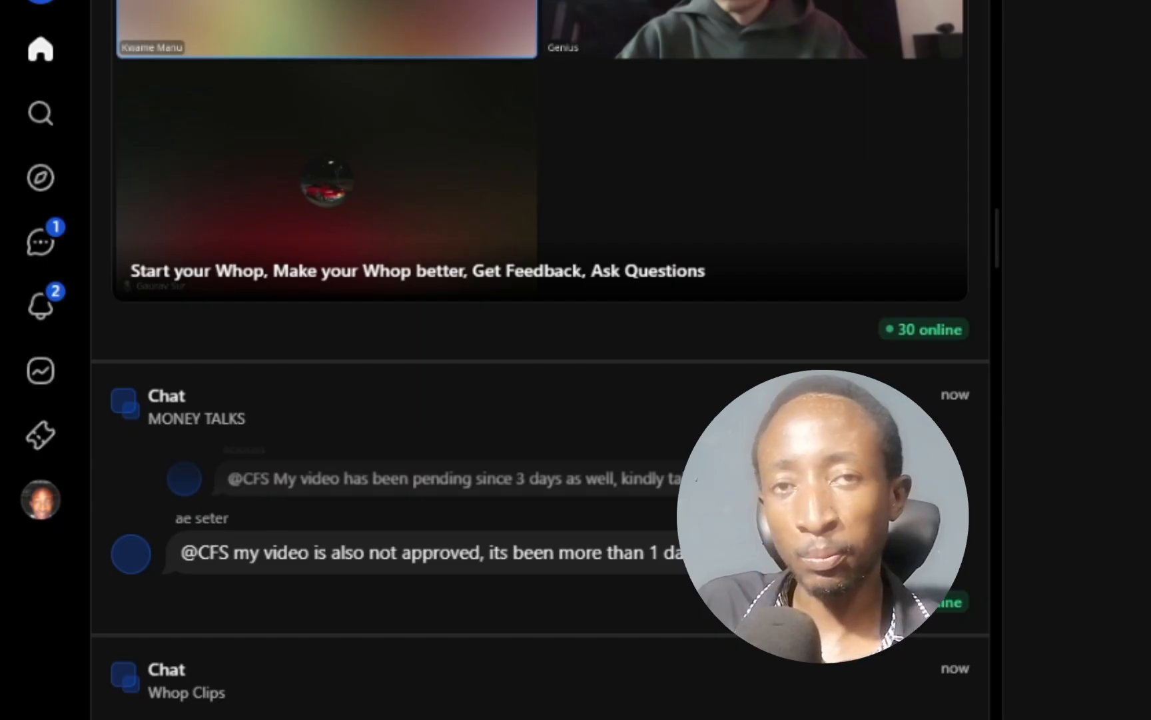
pyautogui.click(40, 373)
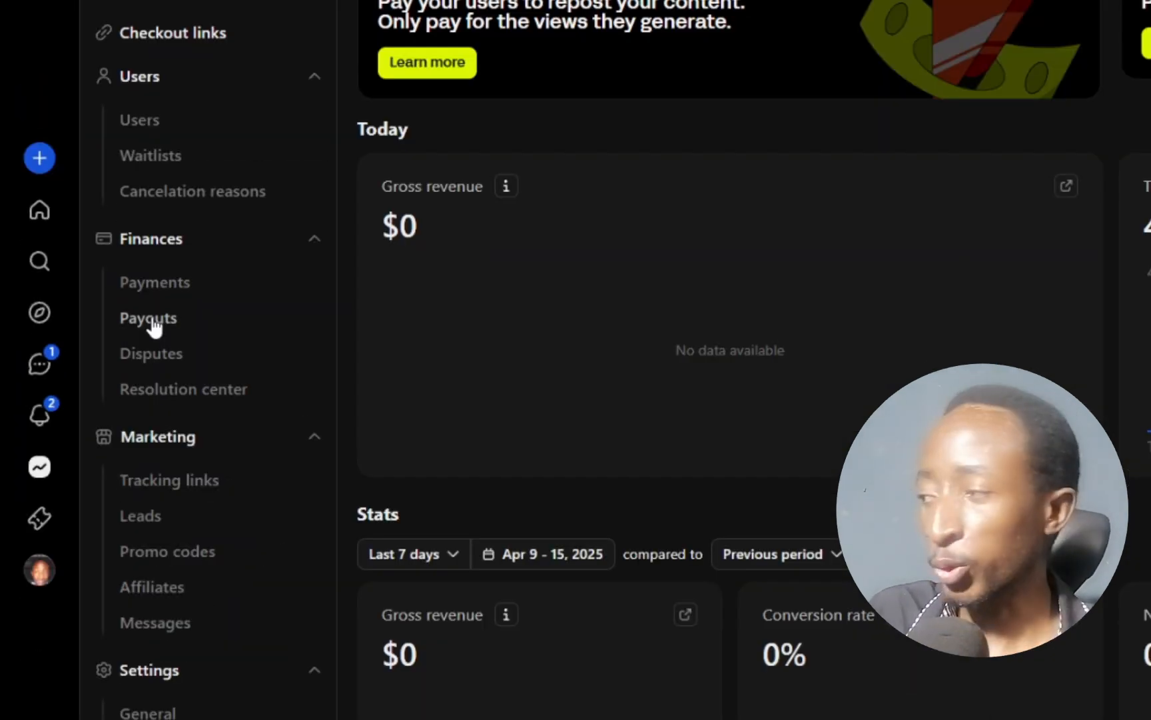
pyautogui.click(158, 327)
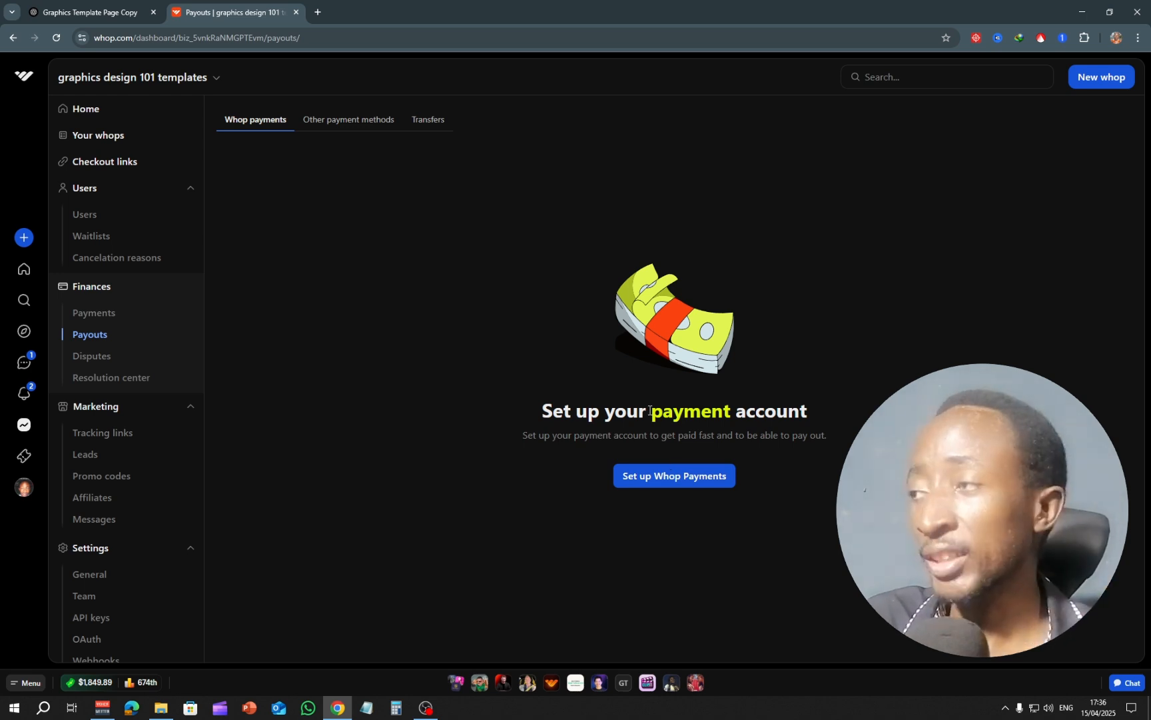
pyautogui.click(354, 123)
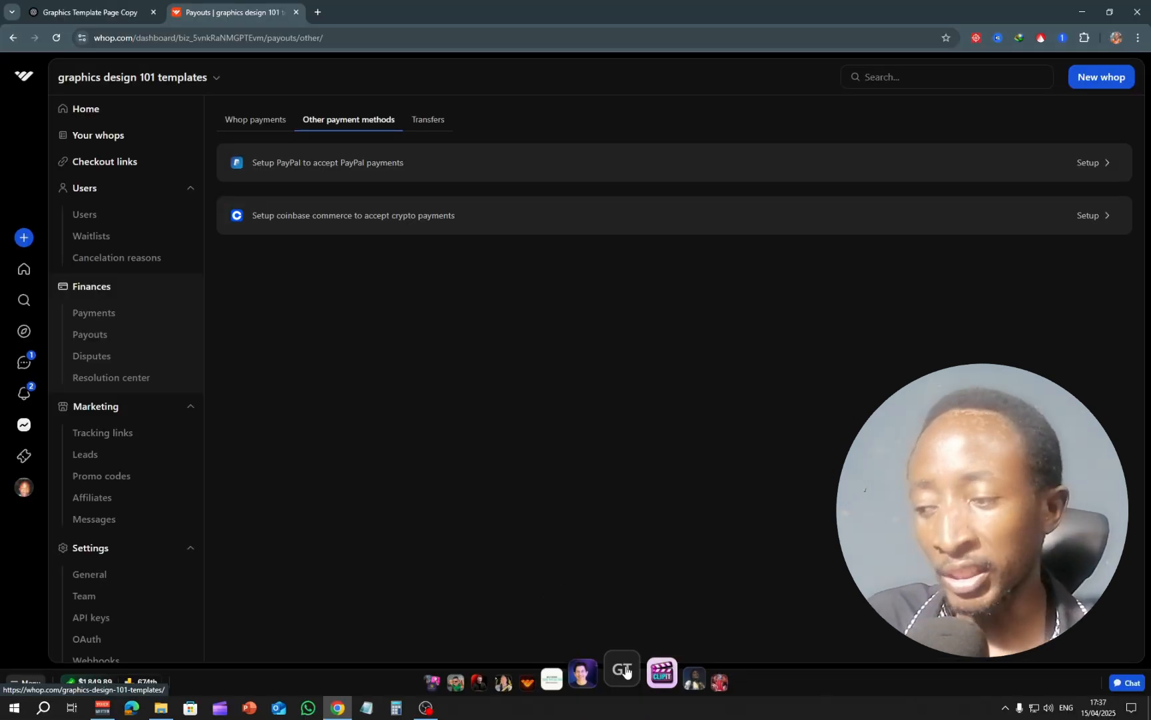
# Return to the graphics design 101 templates store page and add the benefit "easy" to its pricing section.
pyautogui.click(625, 670)
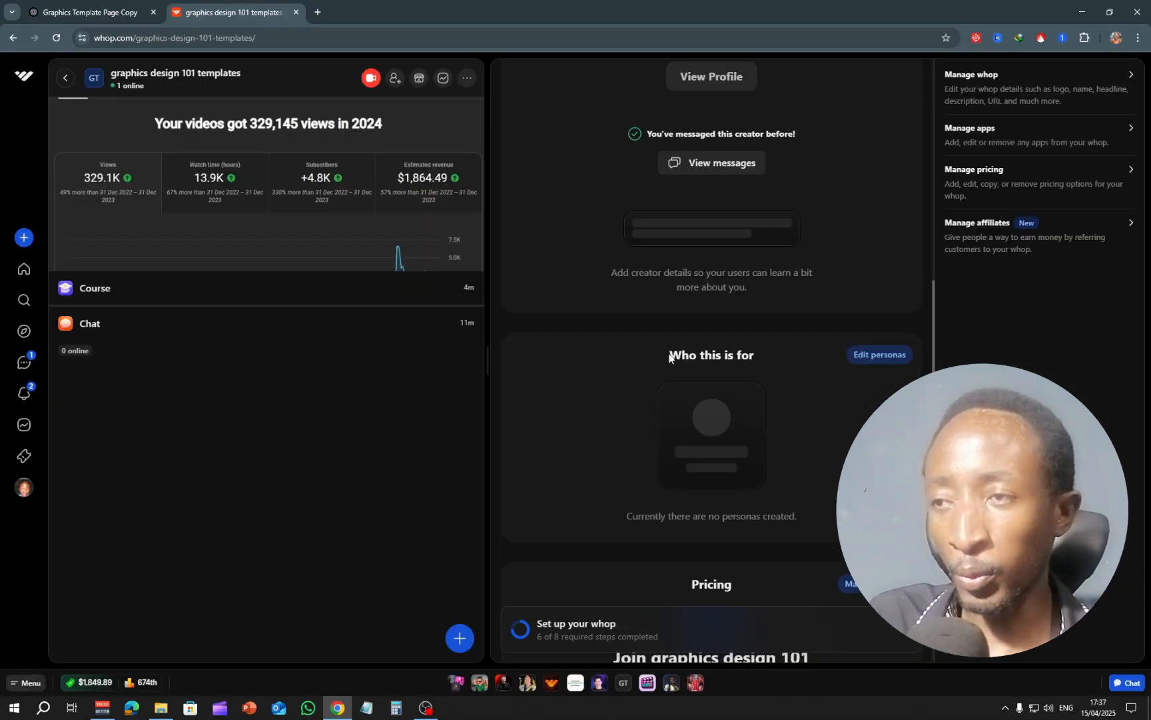
pyautogui.scroll(-10, 669, 358)
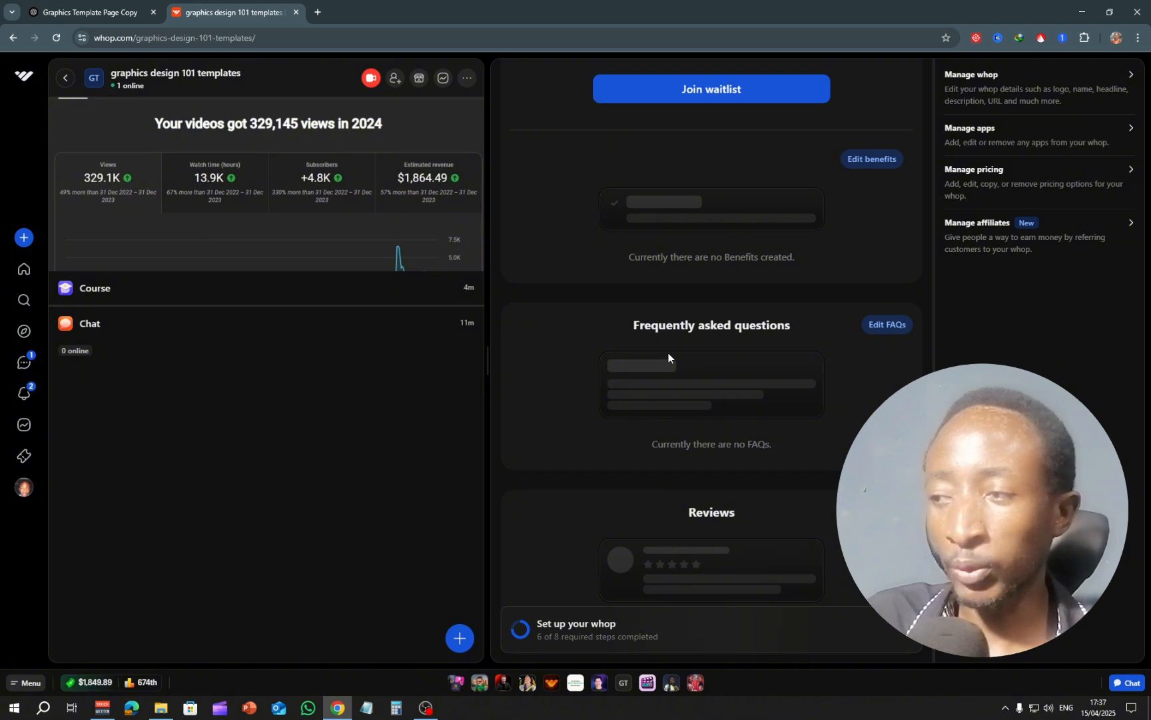
pyautogui.click(872, 160)
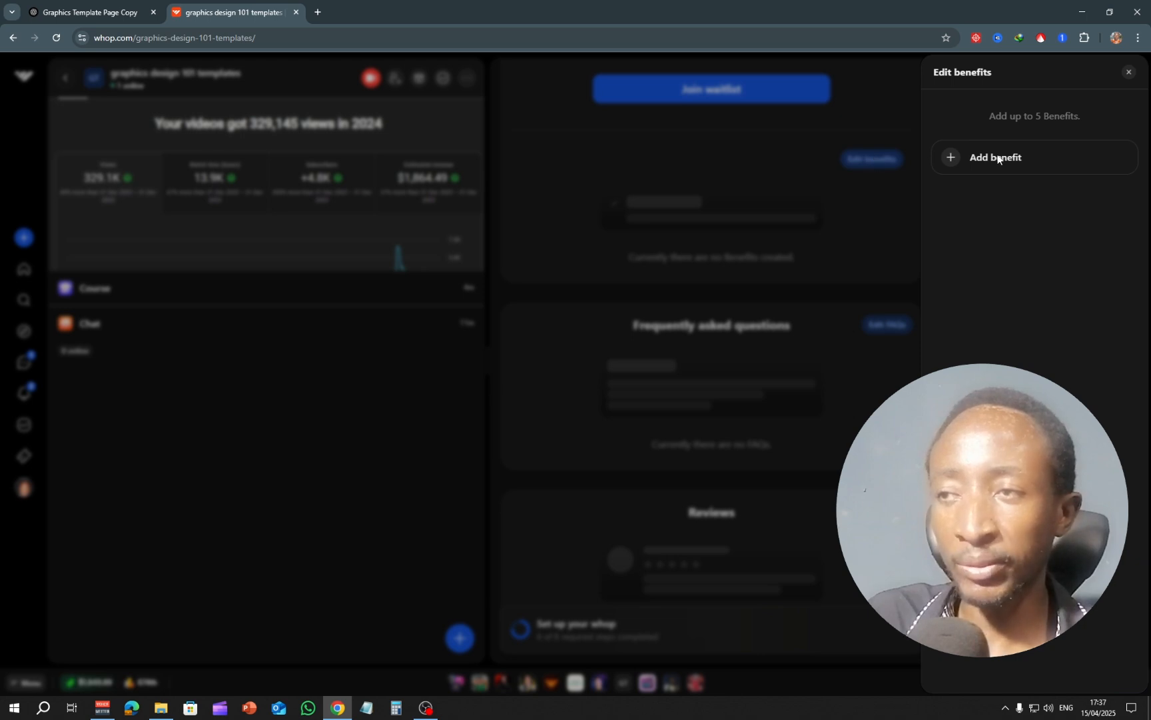
pyautogui.click(954, 158)
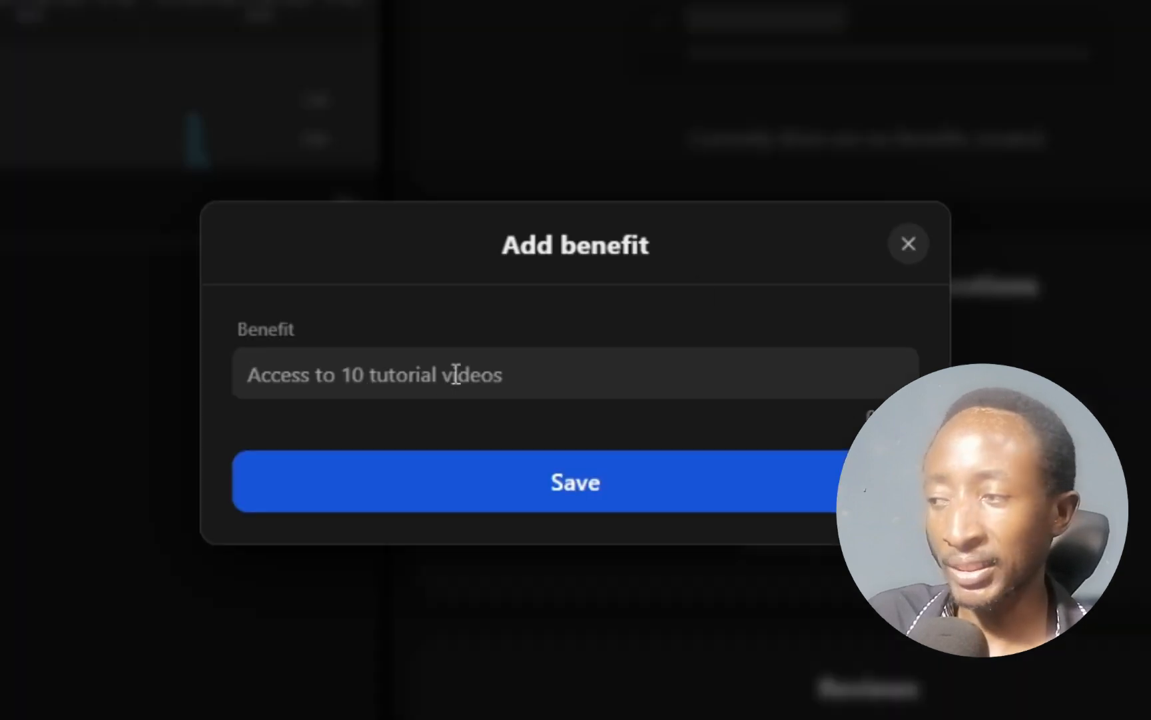
pyautogui.click(441, 380)
pyautogui.write('easy')
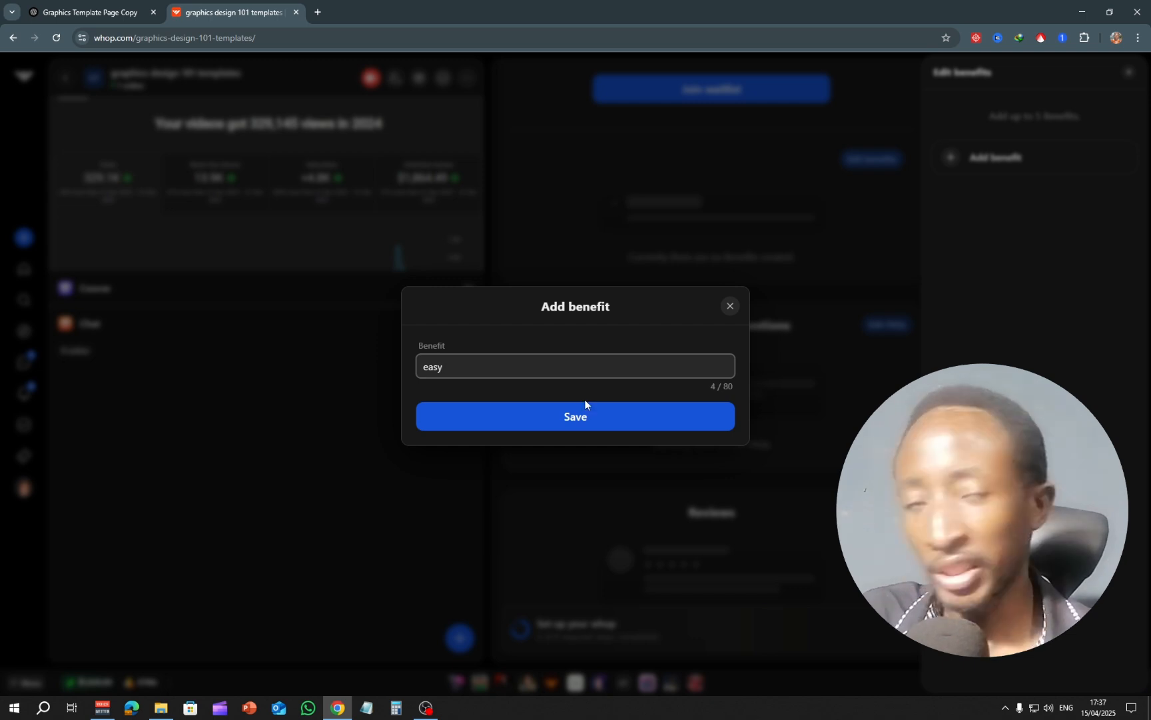
pyautogui.click(607, 418)
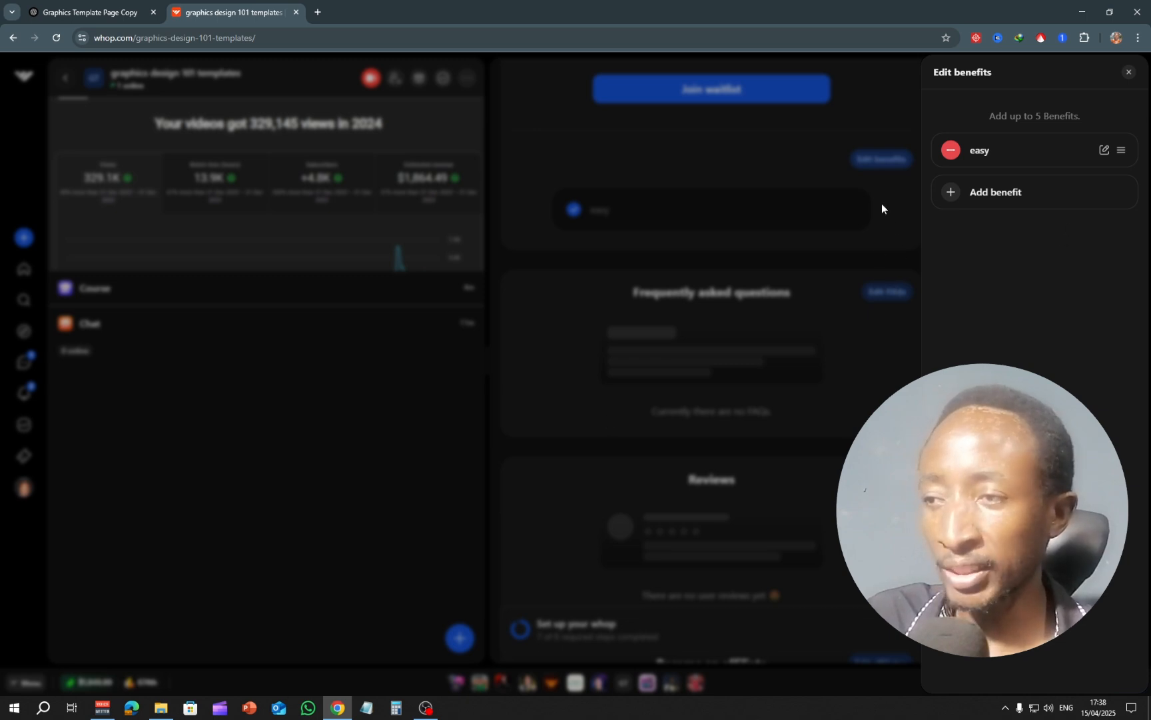
pyautogui.click(881, 209)
# Complete the Add logo item of the whop setup checklist by uploading a logo image and saving the details.
pyautogui.scroll(2, 843, 291)
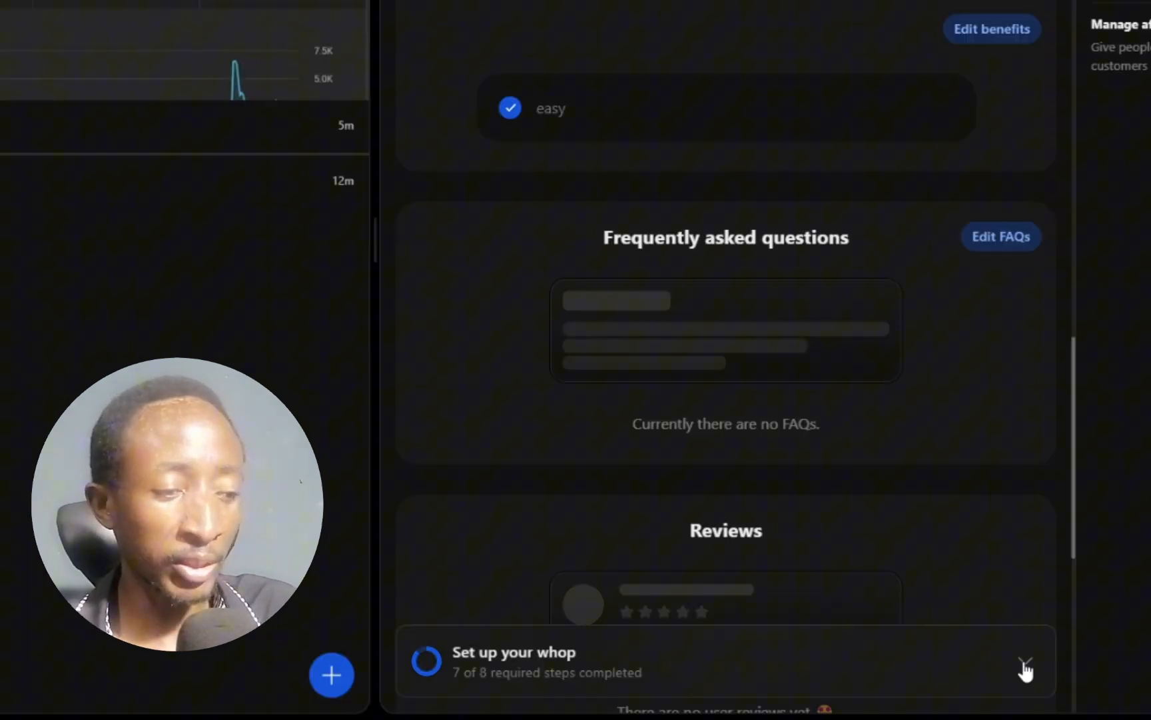
pyautogui.click(1024, 666)
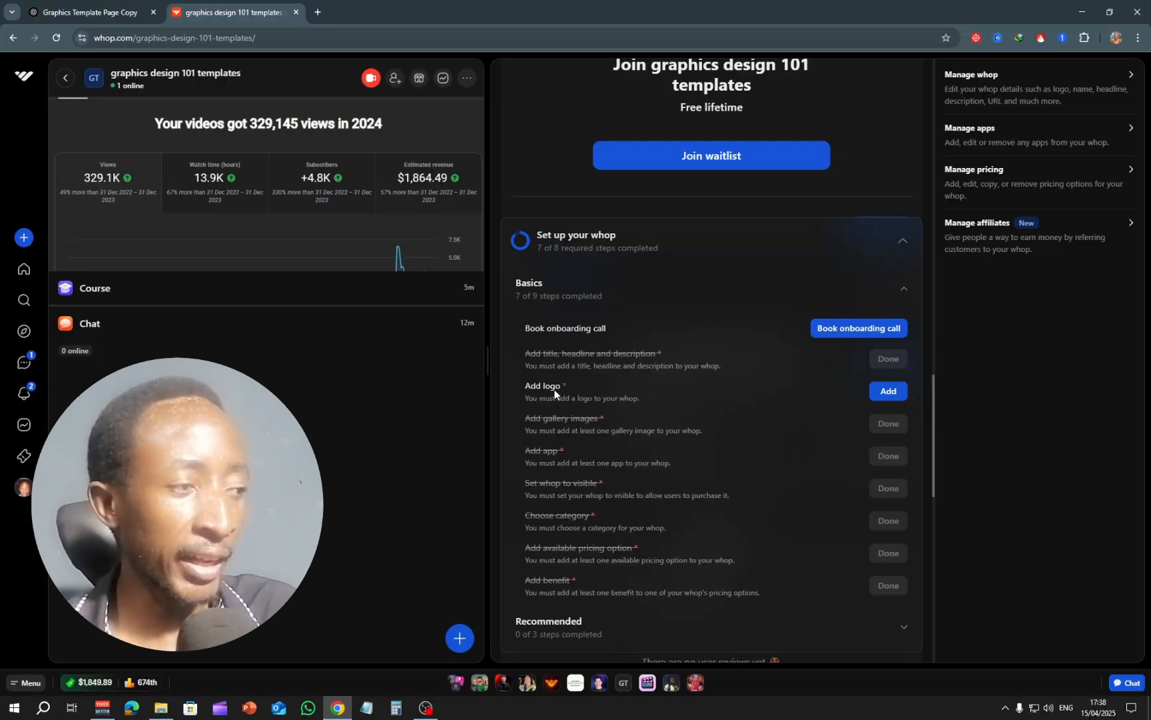
pyautogui.click(887, 393)
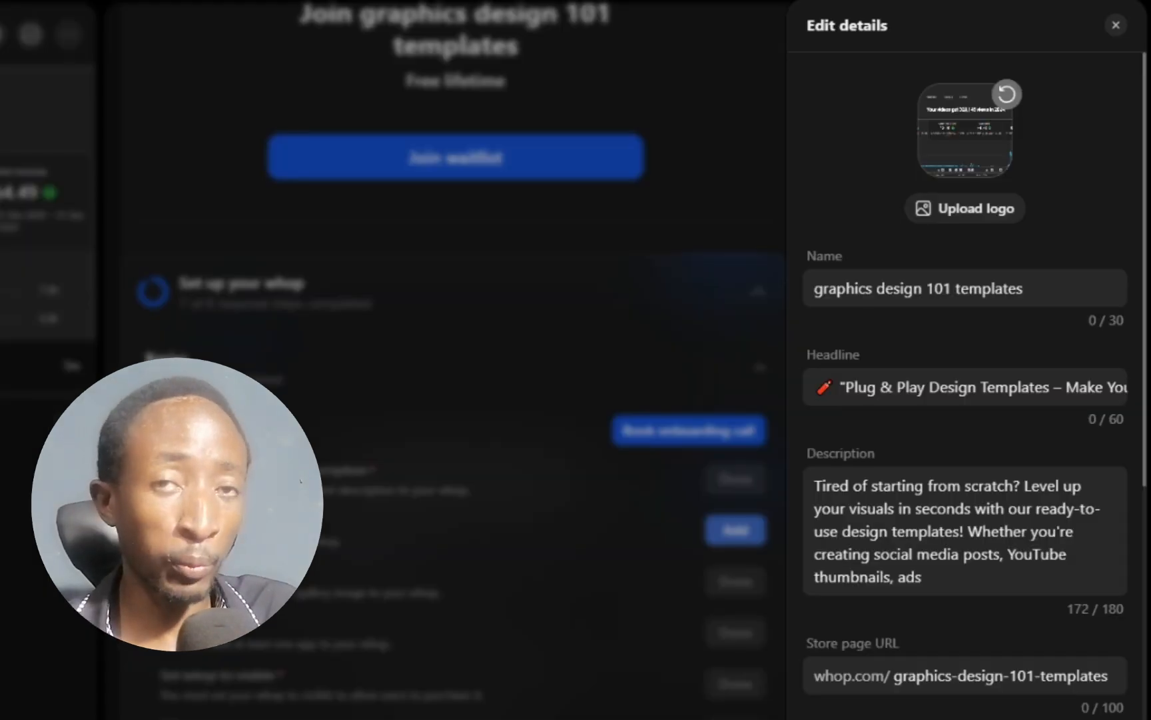
pyautogui.click(1048, 670)
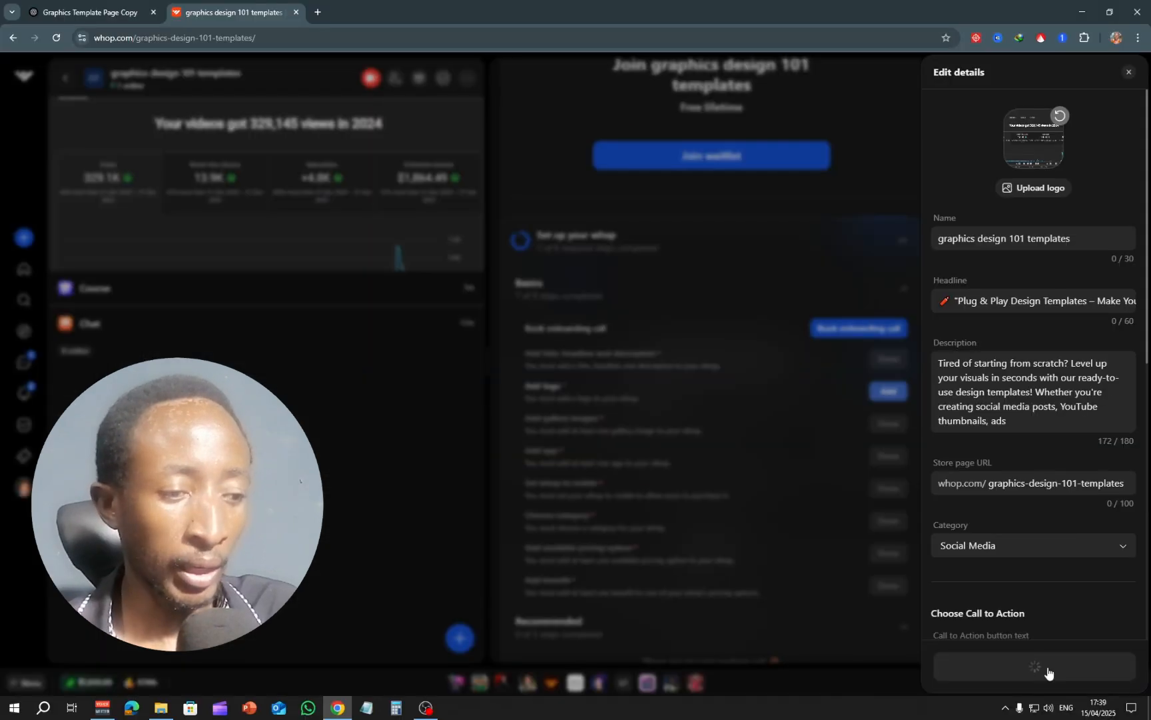